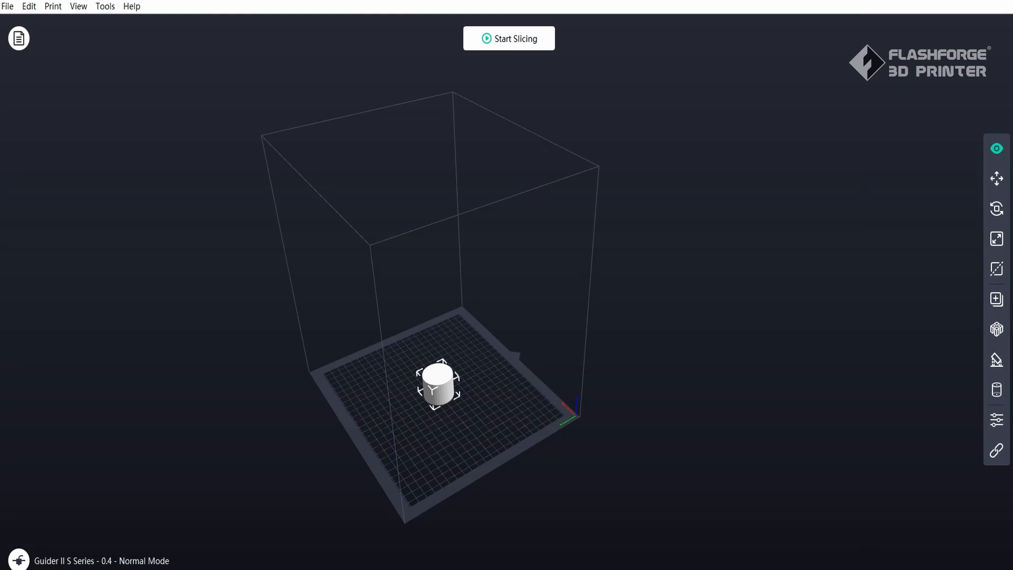
Step: Add the example model Cylinder.stl to the platform as a second cylinder
click(7, 7)
mouse_move(60, 100)
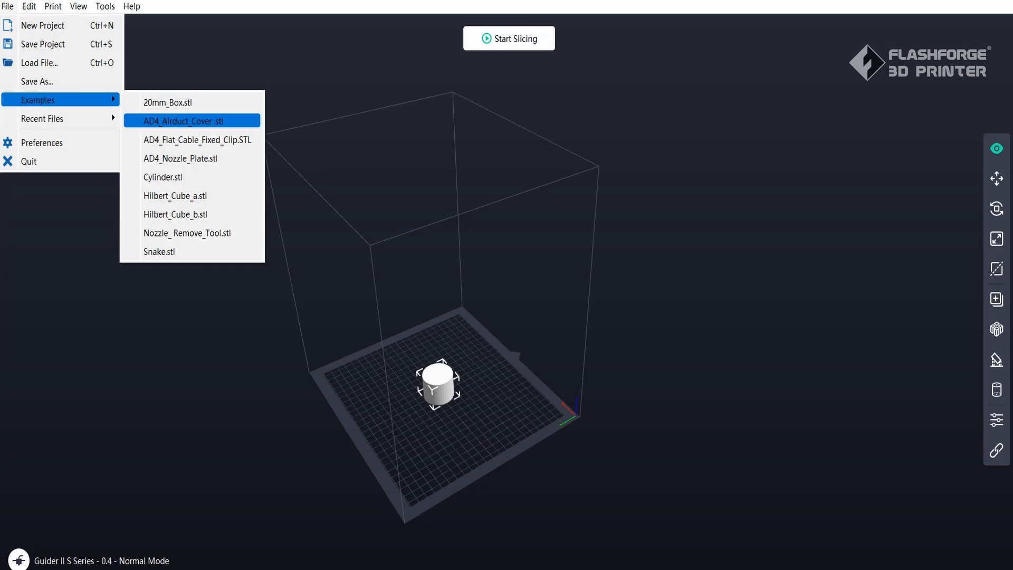
click(162, 177)
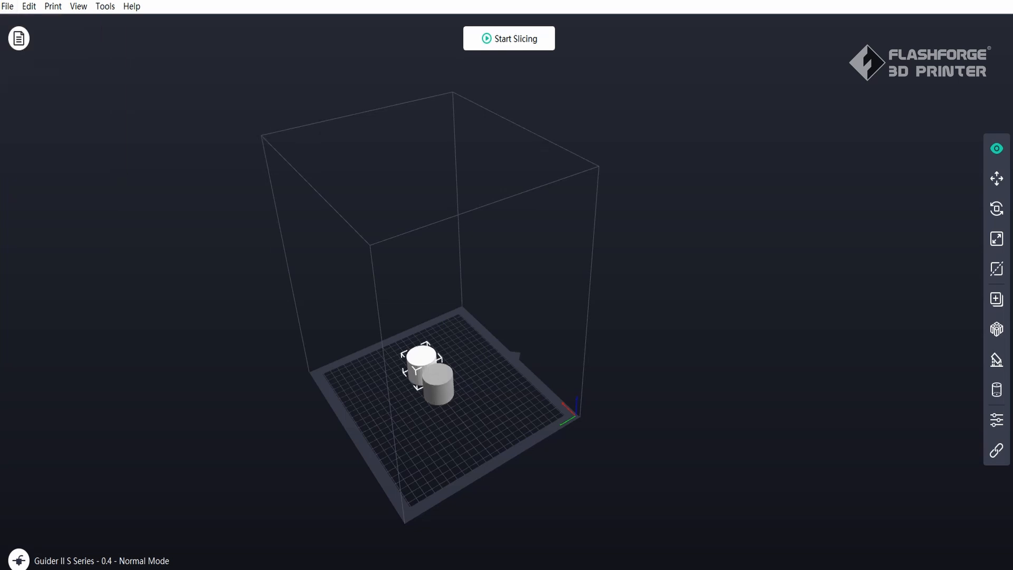
scroll(451, 388, up, 3)
click(7, 6)
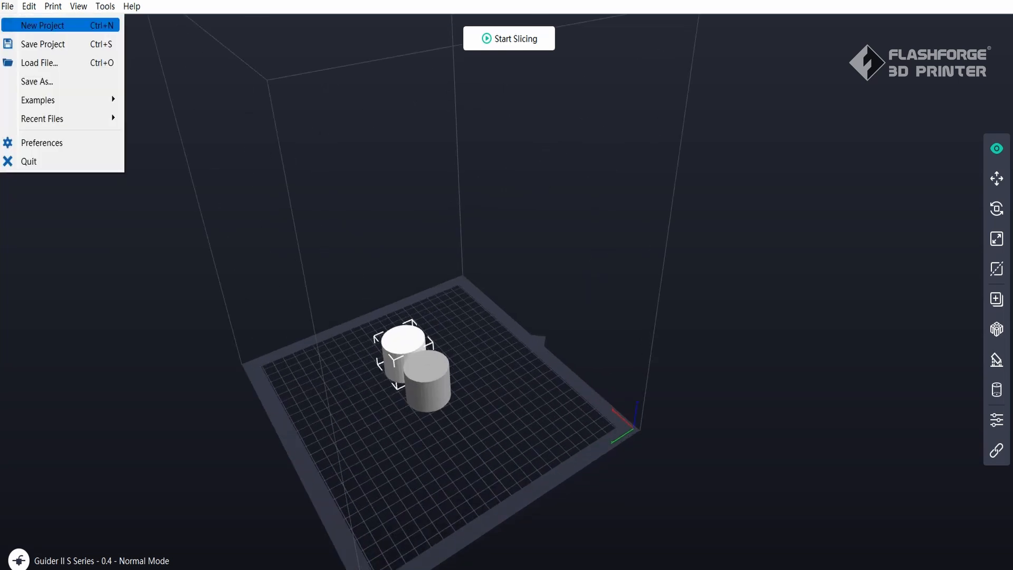
click(42, 62)
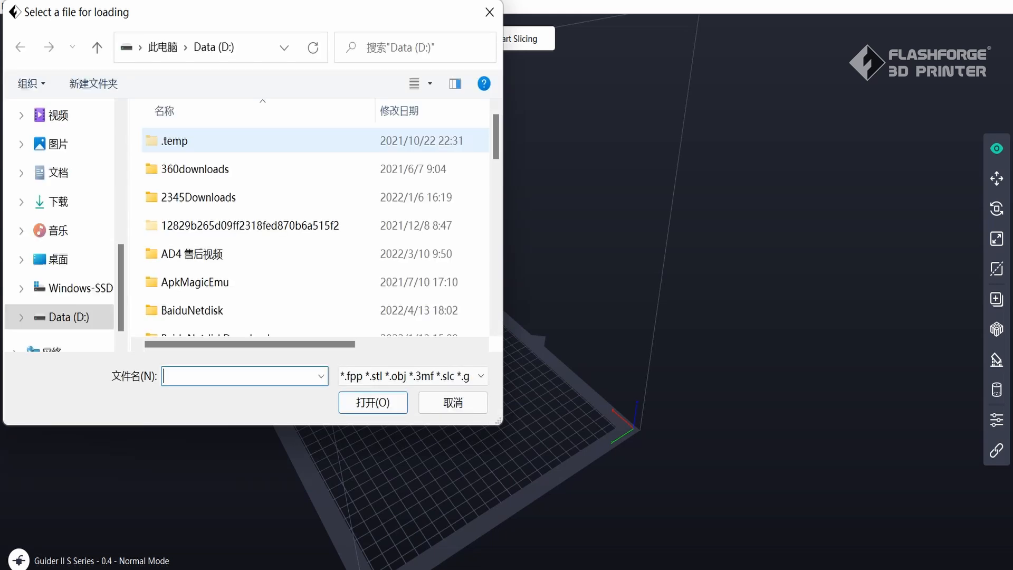
click(490, 12)
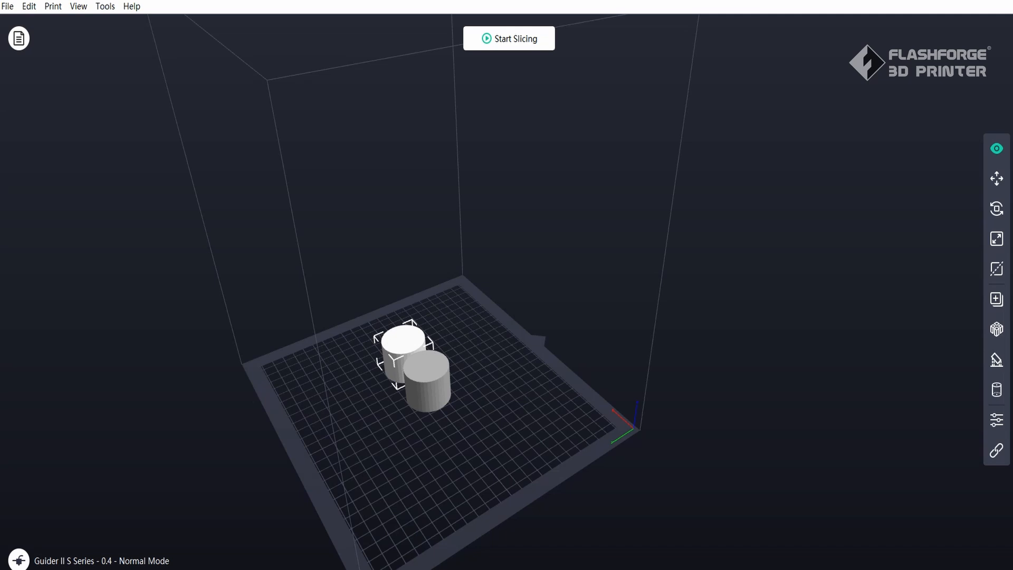
right_click(423, 383)
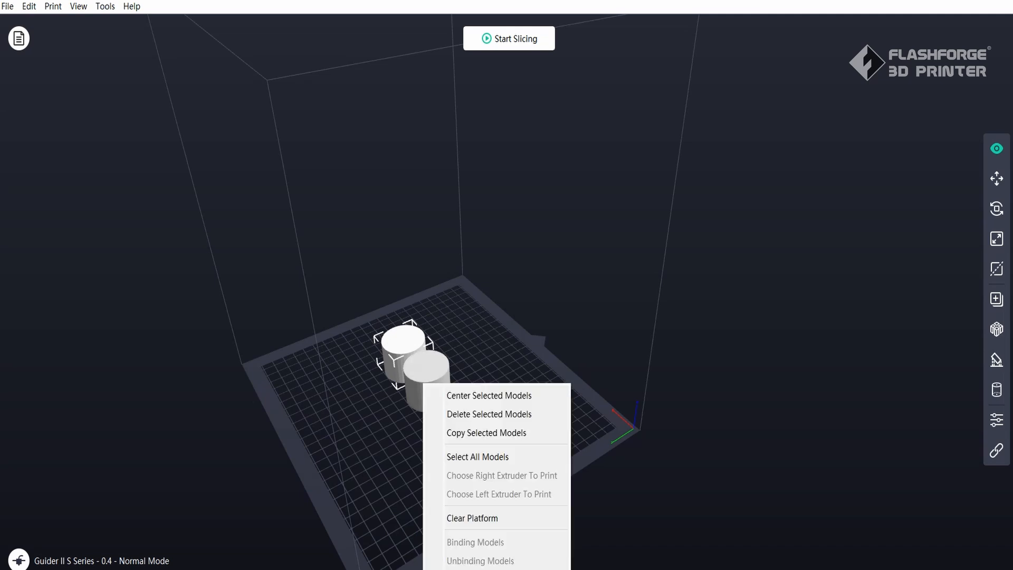
key(Escape)
Step: Move the cylinder at the platform's center freehand to about X -13 mm, Y -75 mm
scroll(461, 379, up, 3)
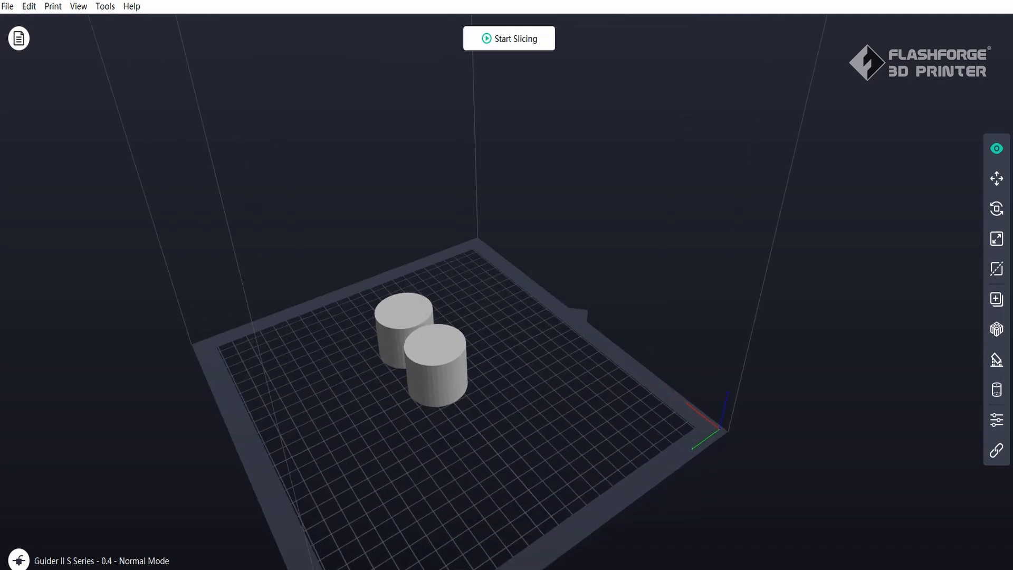
right_drag(507, 316, 565, 271)
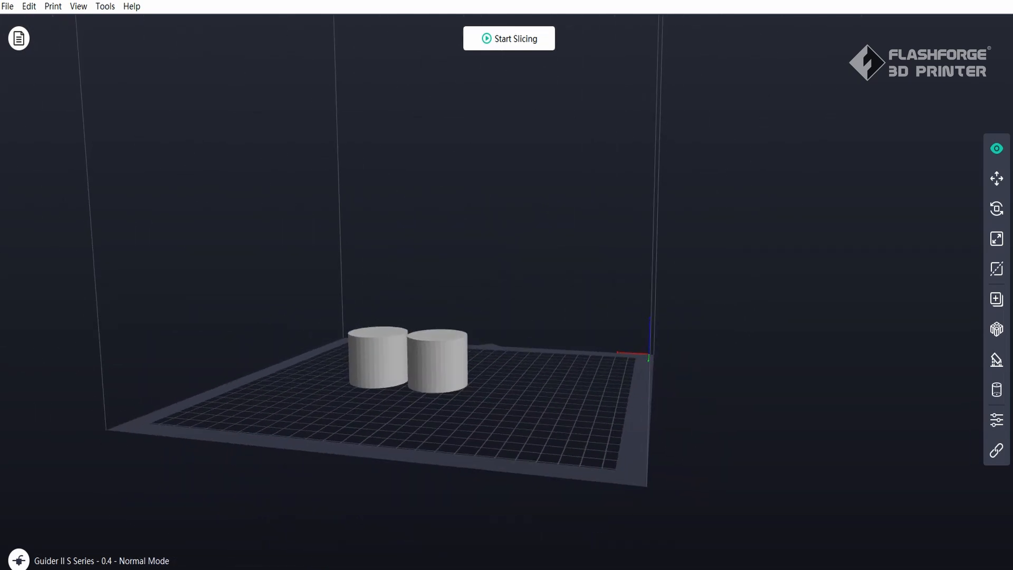
click(437, 361)
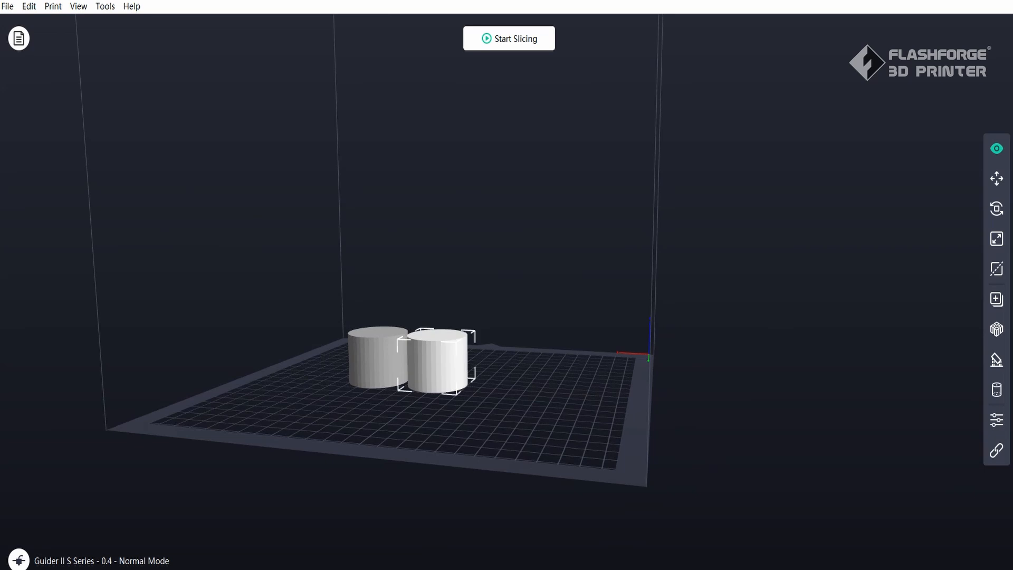
click(997, 179)
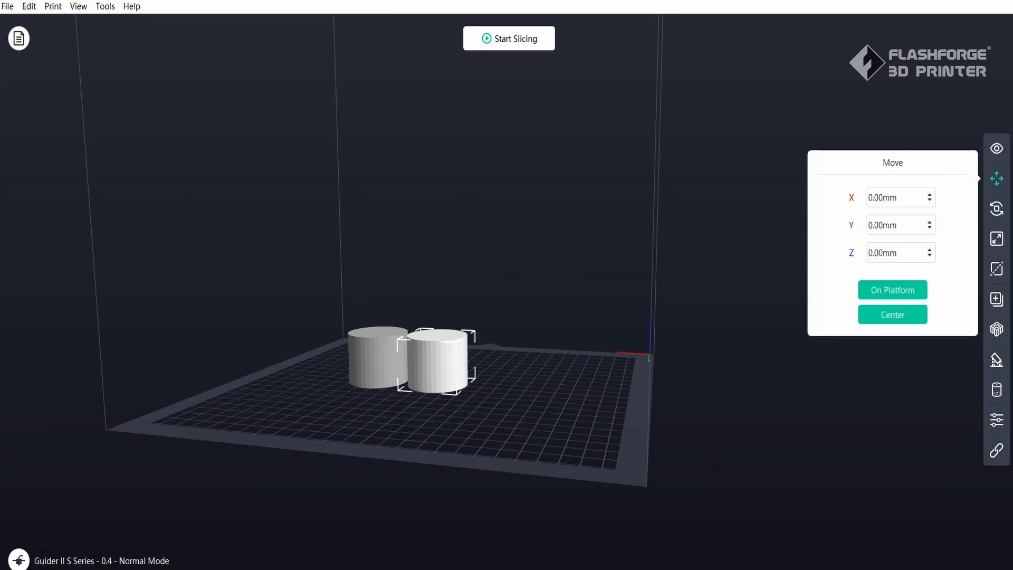
drag(437, 361, 487, 340)
Step: Set the moved cylinder's X position to 30 mm
click(897, 197)
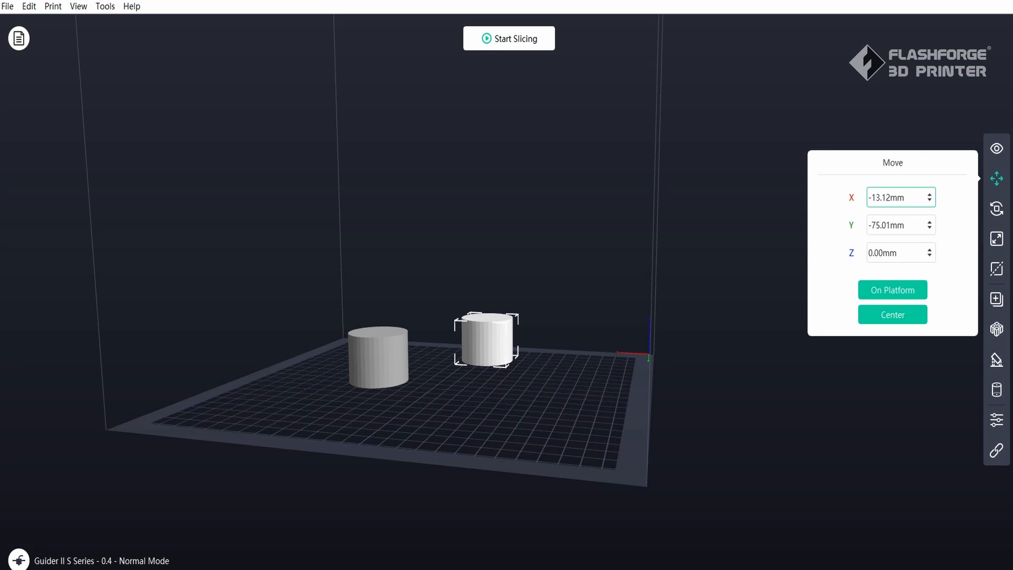
drag(891, 197, 867, 197)
key(BackSpace)
text(30)
key(Return)
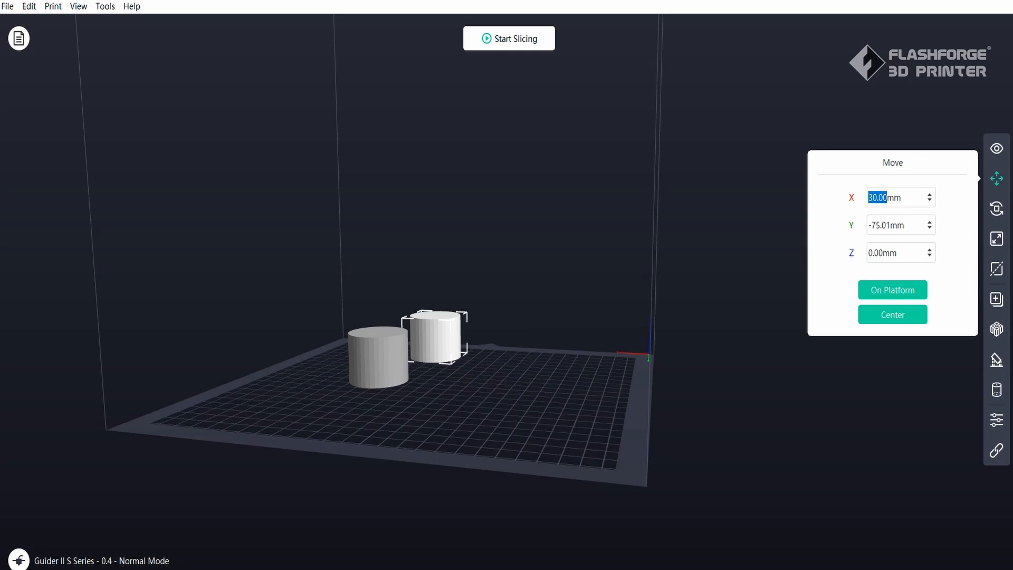
Step: Reselect the moved cylinder and center it on the platform
key(Escape)
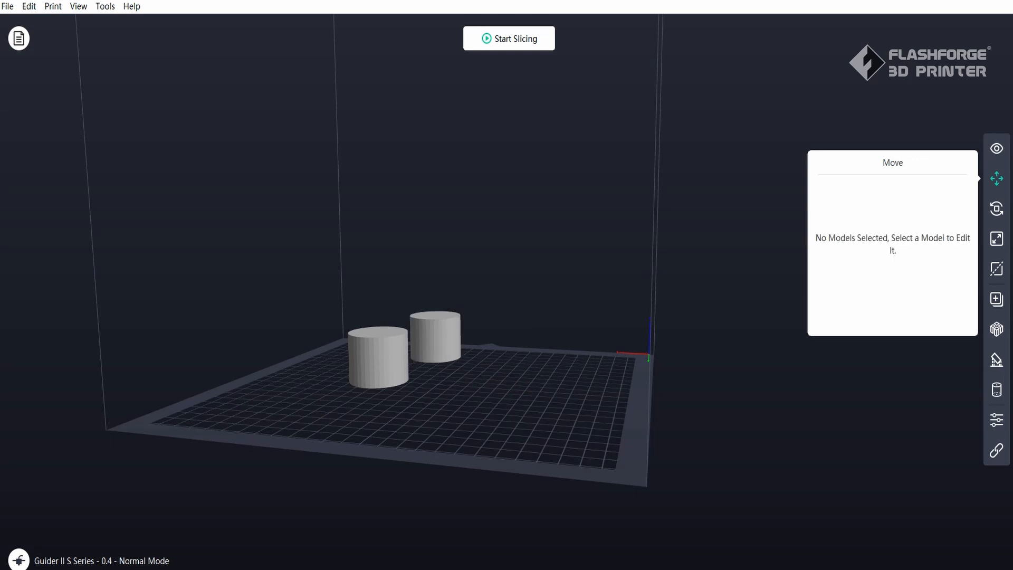
click(435, 336)
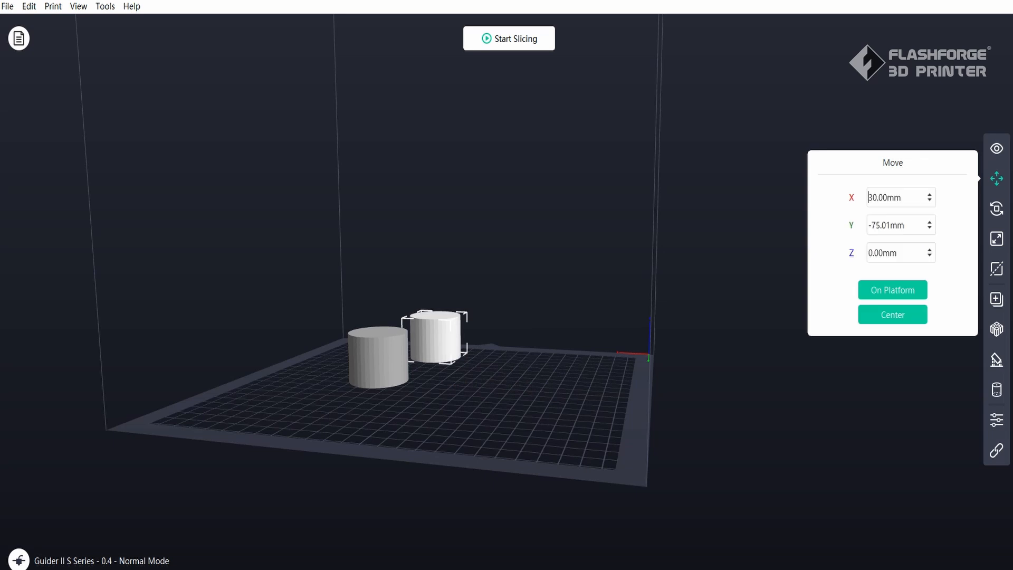
click(893, 315)
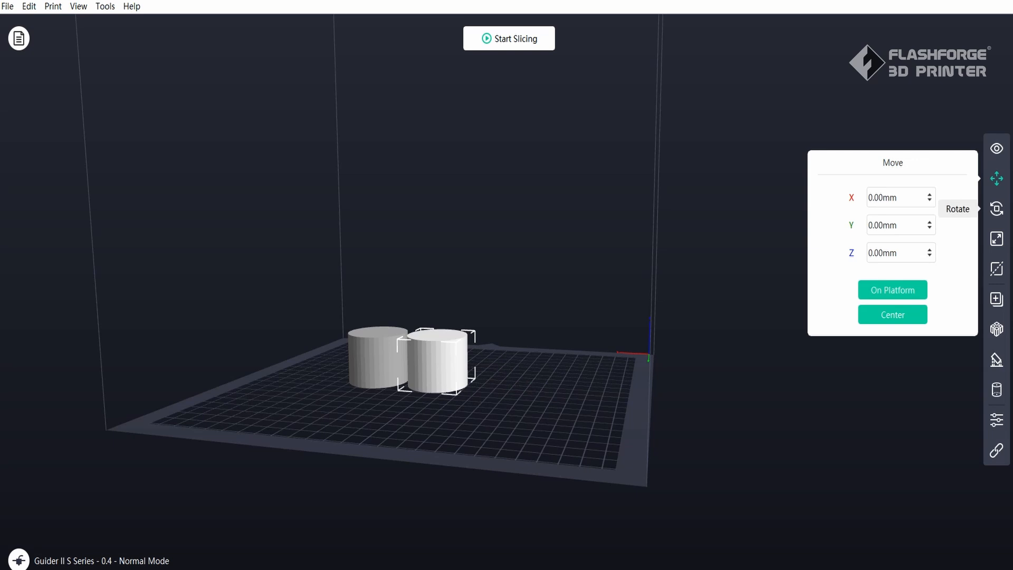
Step: Rotate the centered cylinder freehand around the Z axis and the Y axis
click(996, 208)
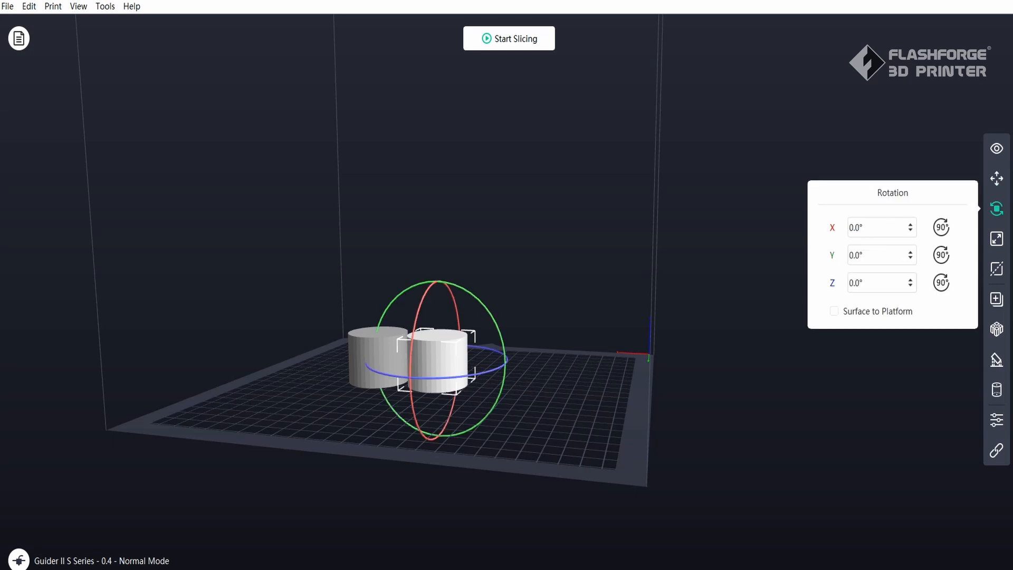
drag(434, 378, 500, 351)
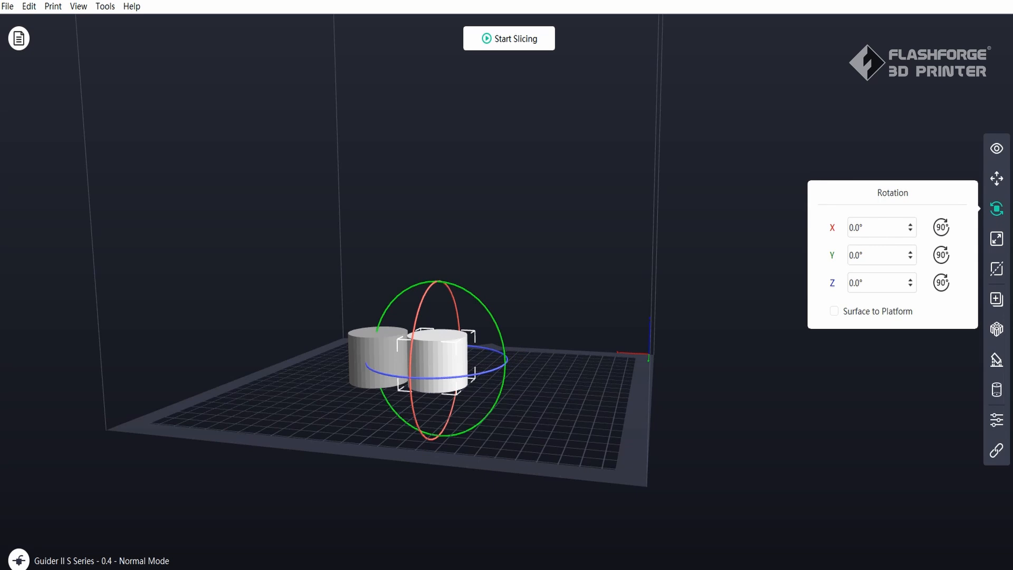
drag(479, 302, 503, 372)
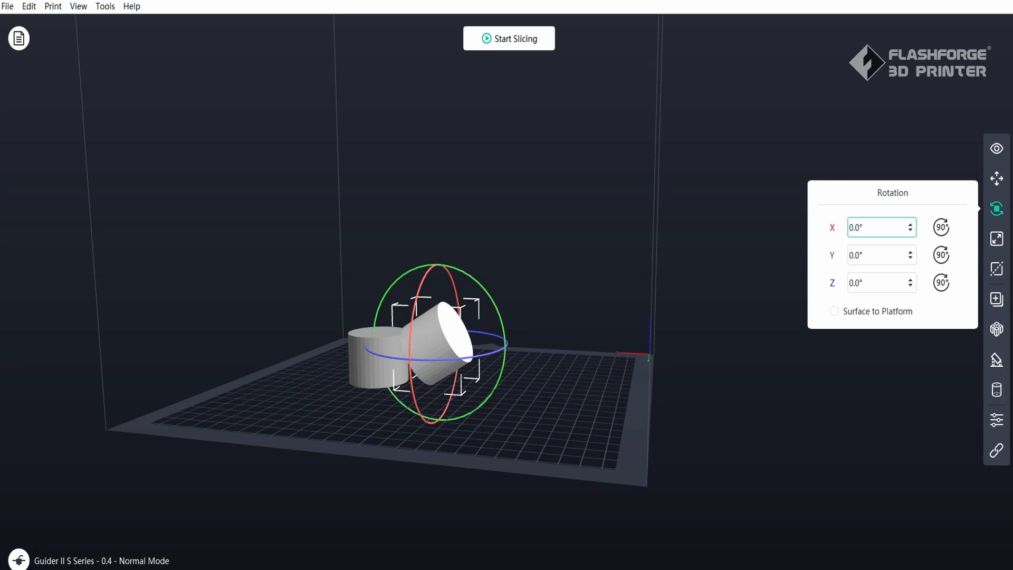
Step: Set the centered cylinder's X rotation to 45°
key(ctrl+a)
text(45)
key(Return)
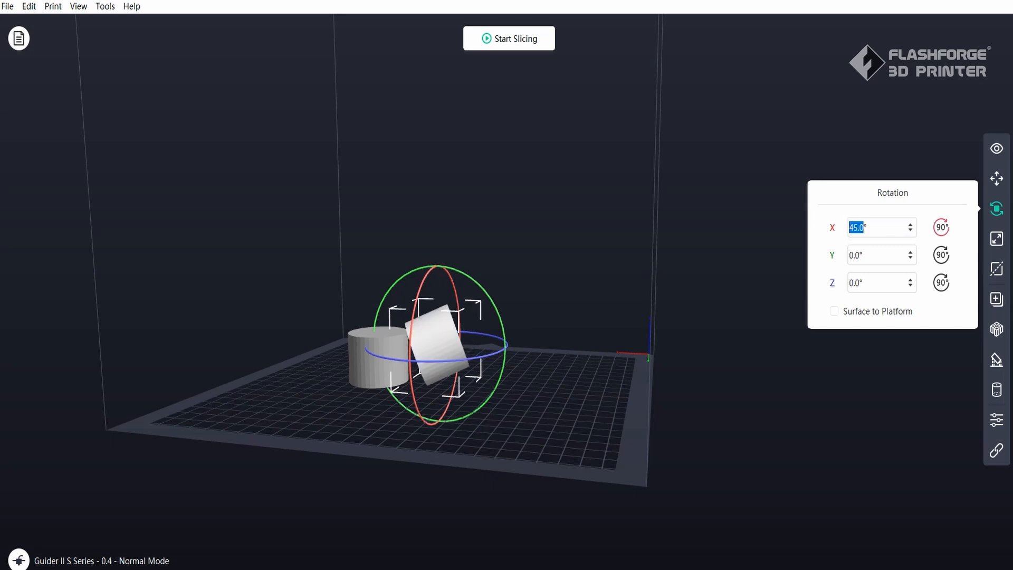
Step: Rotate the centered cylinder in 90° increments around the Y, Z and X axes
click(942, 255)
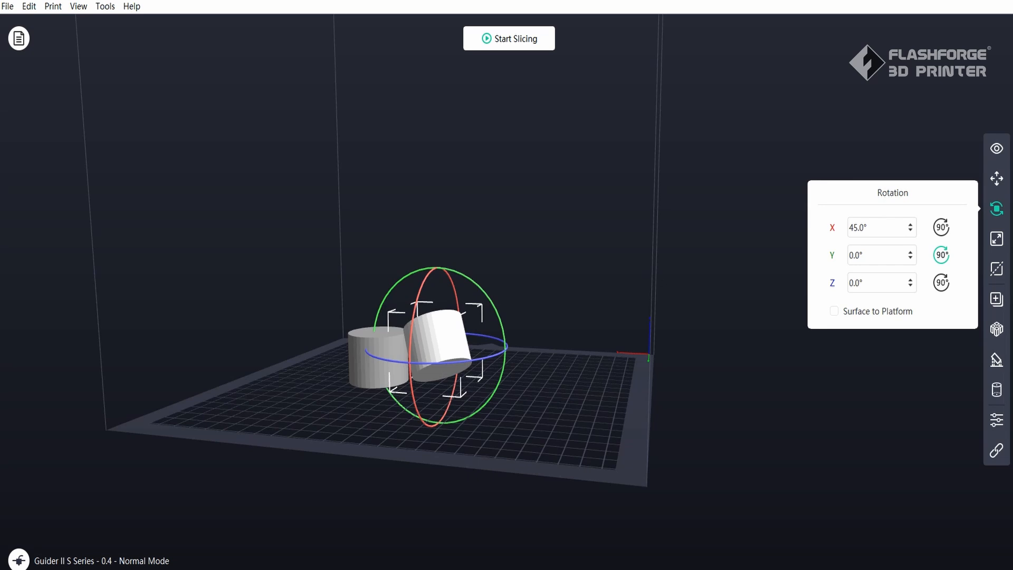
click(942, 282)
click(942, 227)
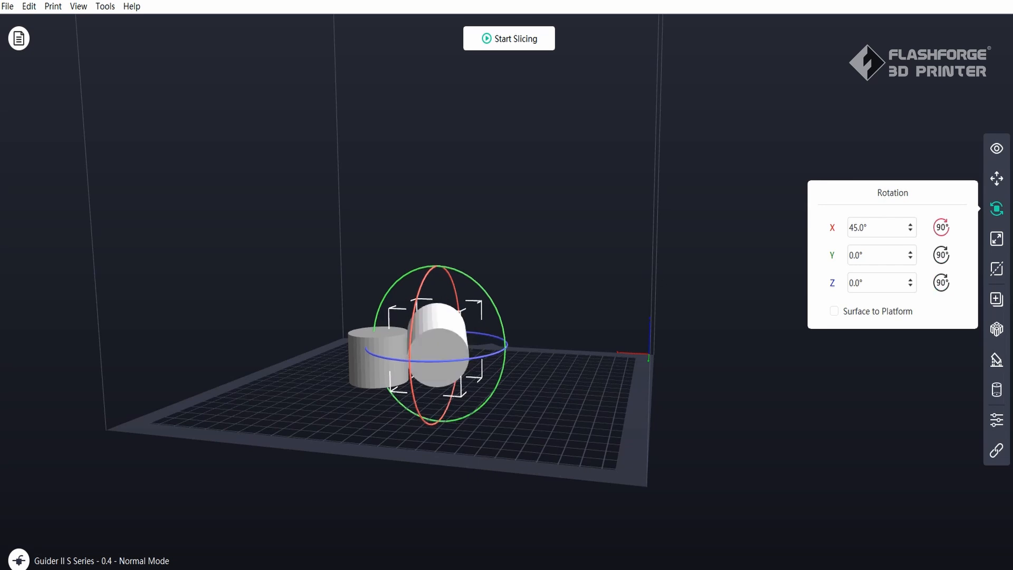
Step: Scale the rotated cylinder to 80% along X only
click(997, 238)
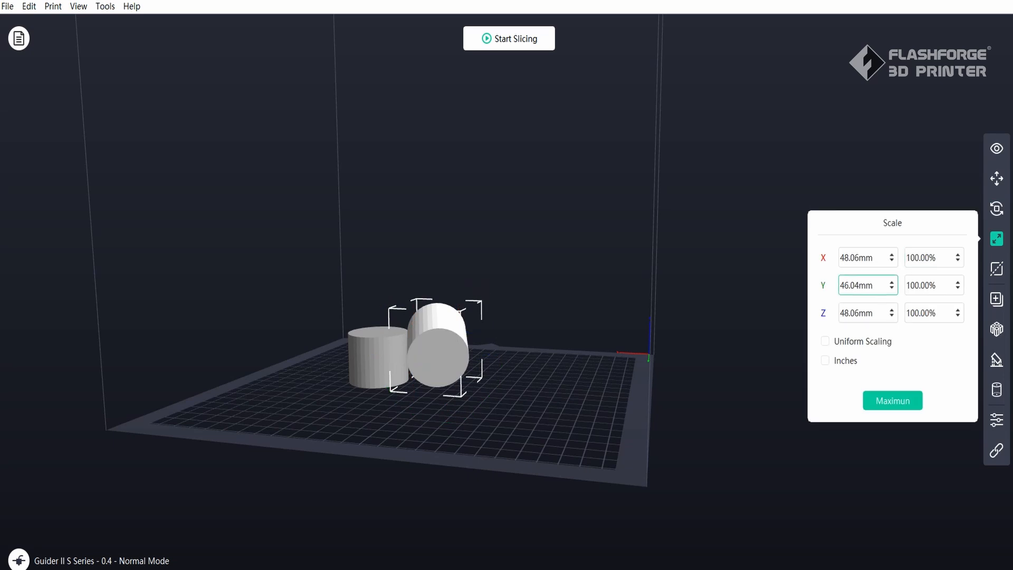
drag(935, 257, 894, 257)
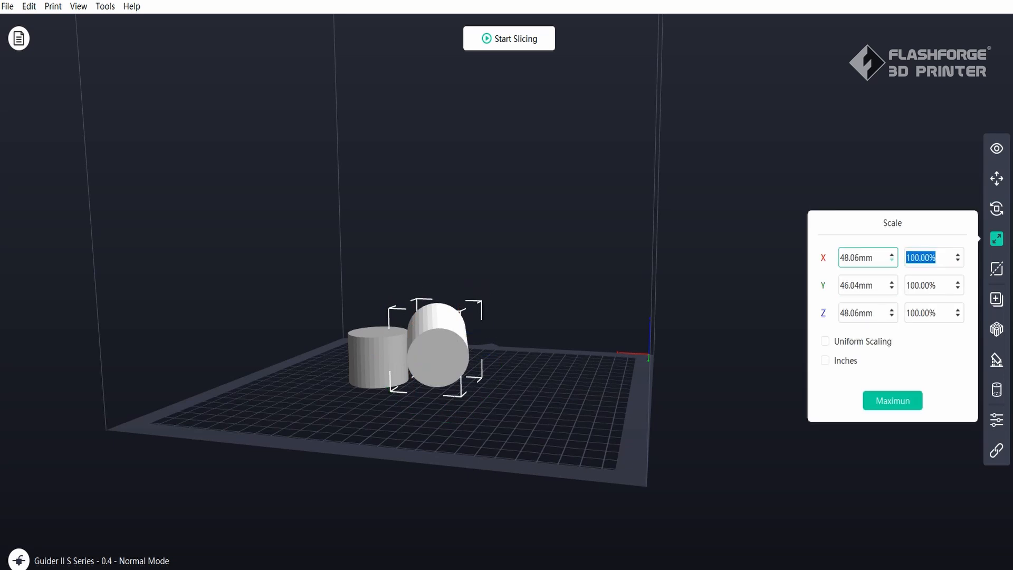
key(BackSpace)
text(80)
key(Return)
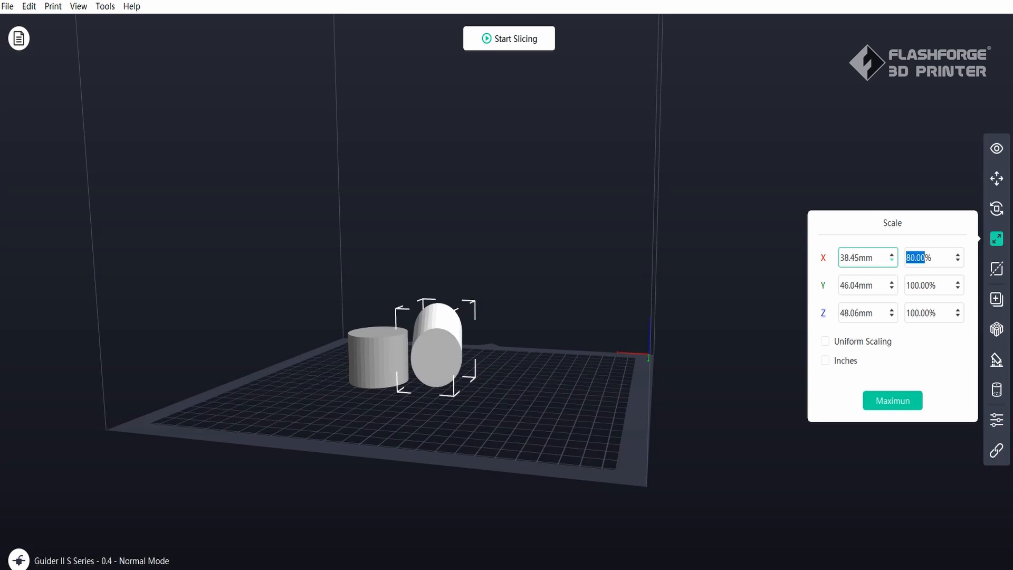
Step: Enable uniform scaling and set the rotated cylinder's Z size to 50 mm
click(825, 340)
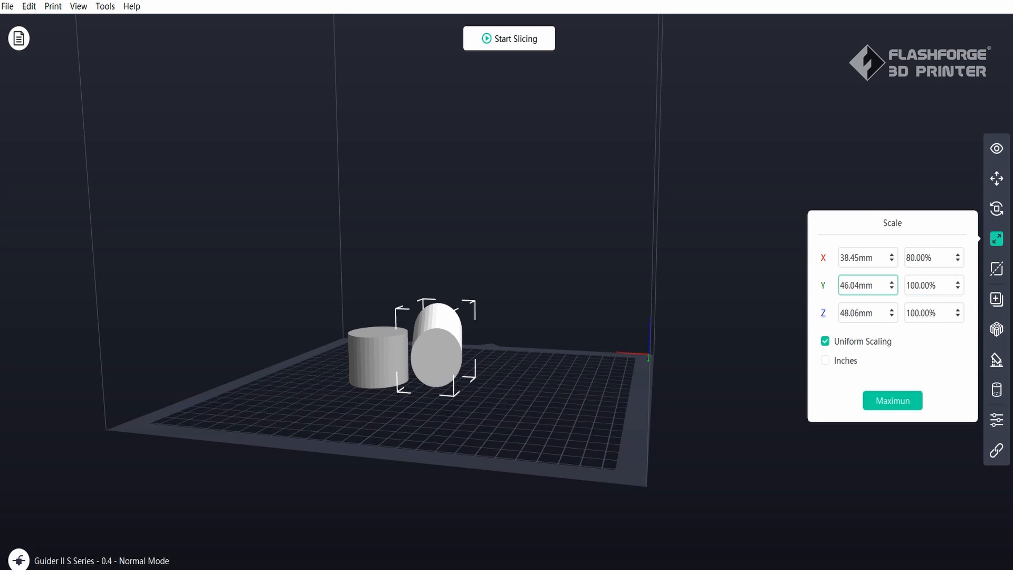
drag(870, 313, 834, 312)
key(BackSpace)
text(50)
key(Return)
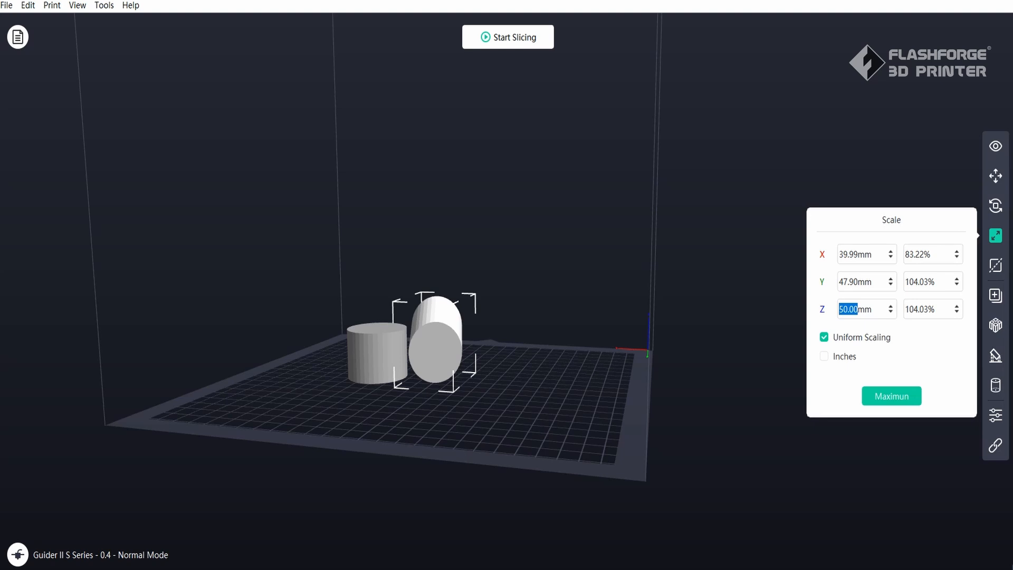
Step: Disable uniform scaling and set the rotated cylinder's Y size to 20 mm
click(824, 336)
drag(857, 282, 839, 281)
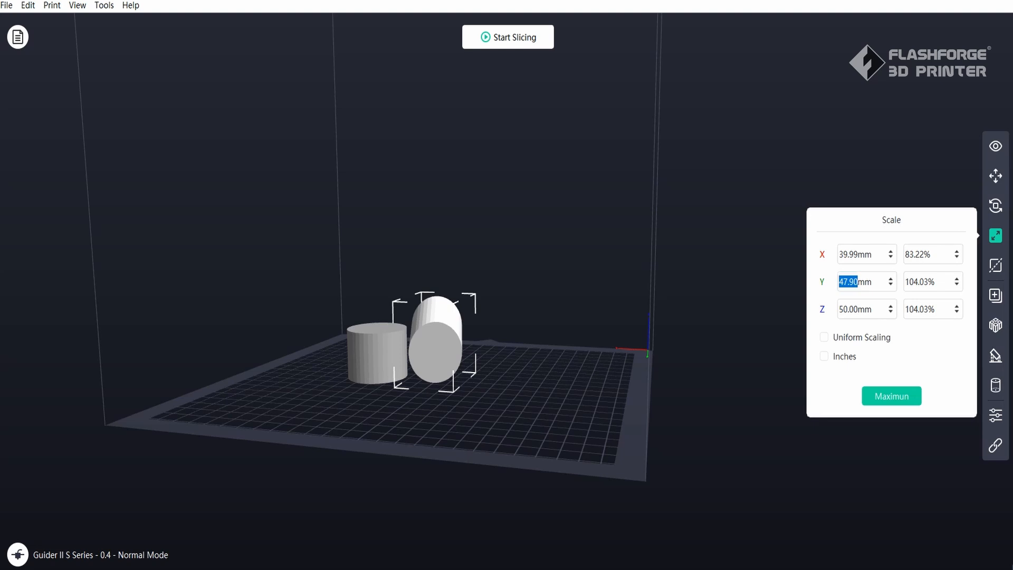
key(BackSpace)
text(20)
key(Return)
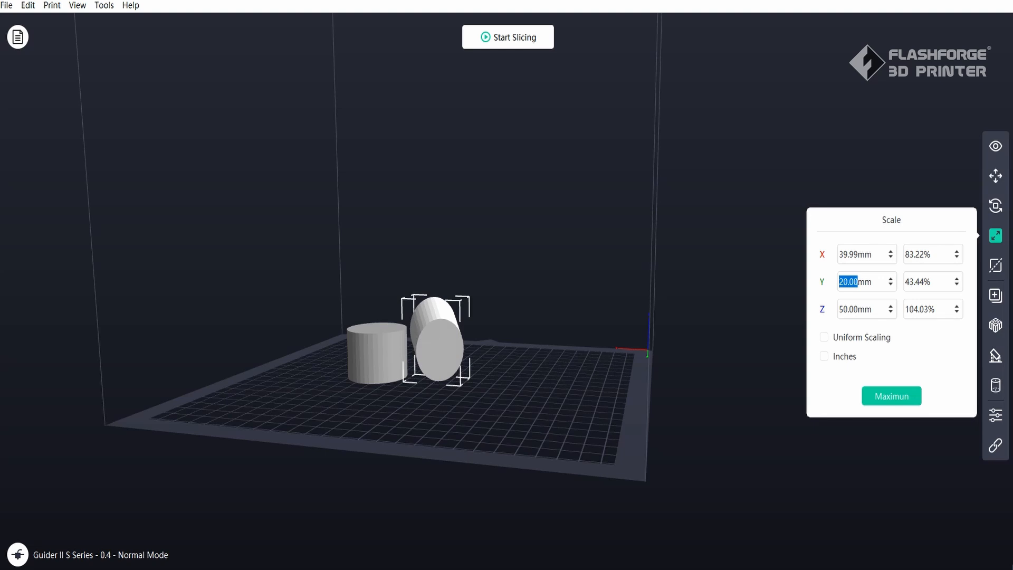
Step: Preview the X, Y and Z cutting planes on the upright cylinder and cut it in two with the Y plane at 0.00 mm
click(996, 265)
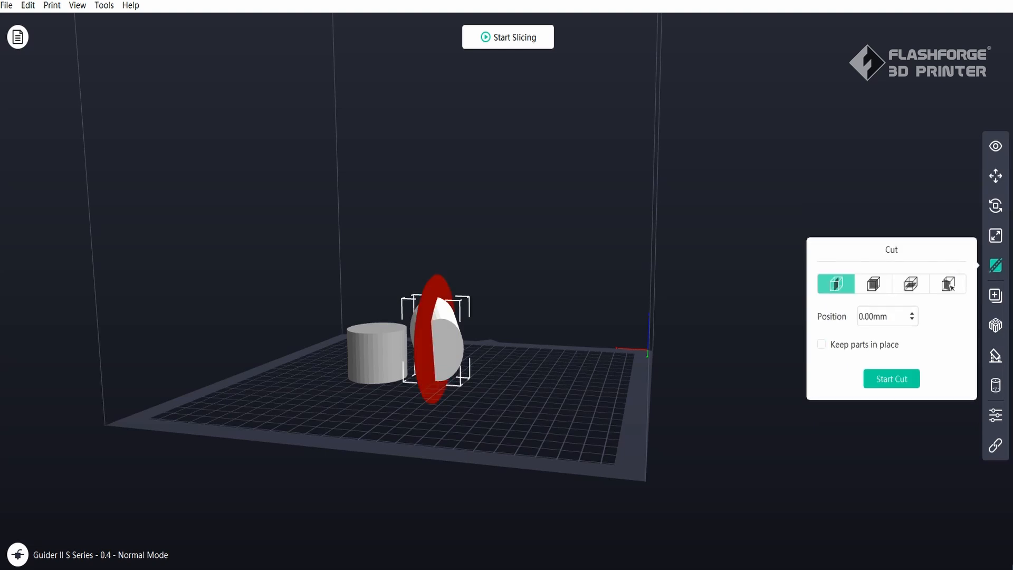
click(377, 353)
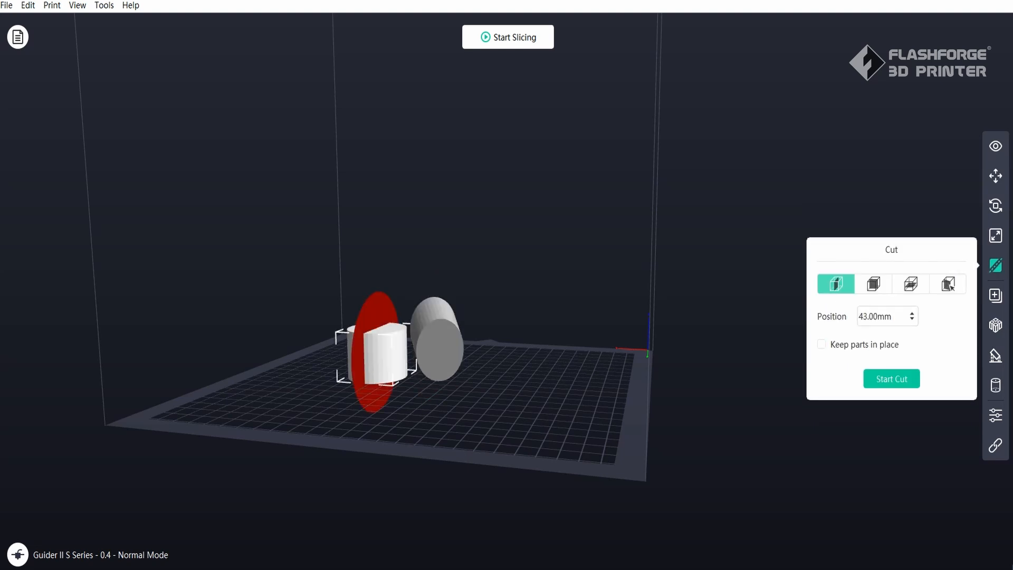
scroll(384, 359, up, 5)
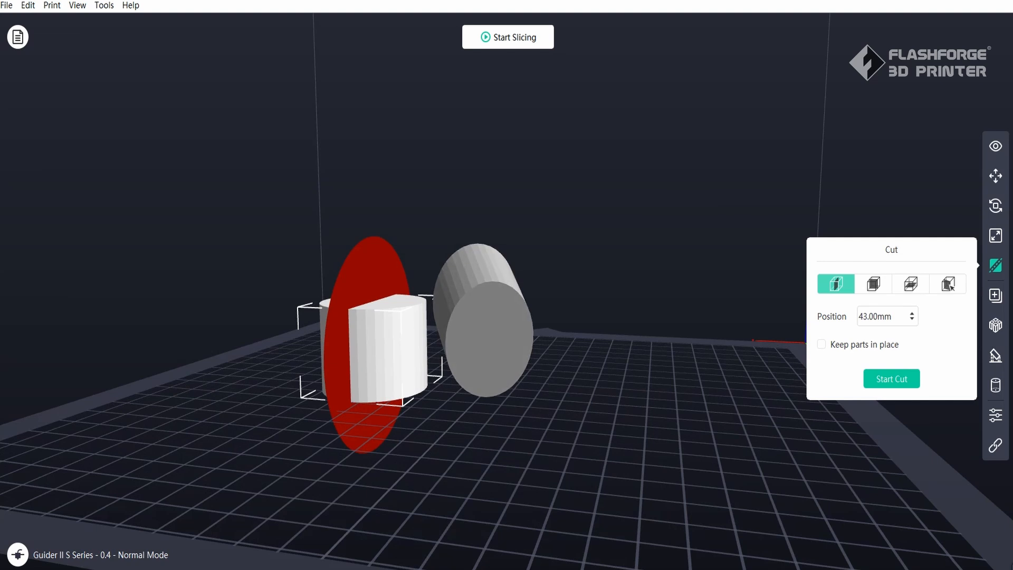
click(873, 283)
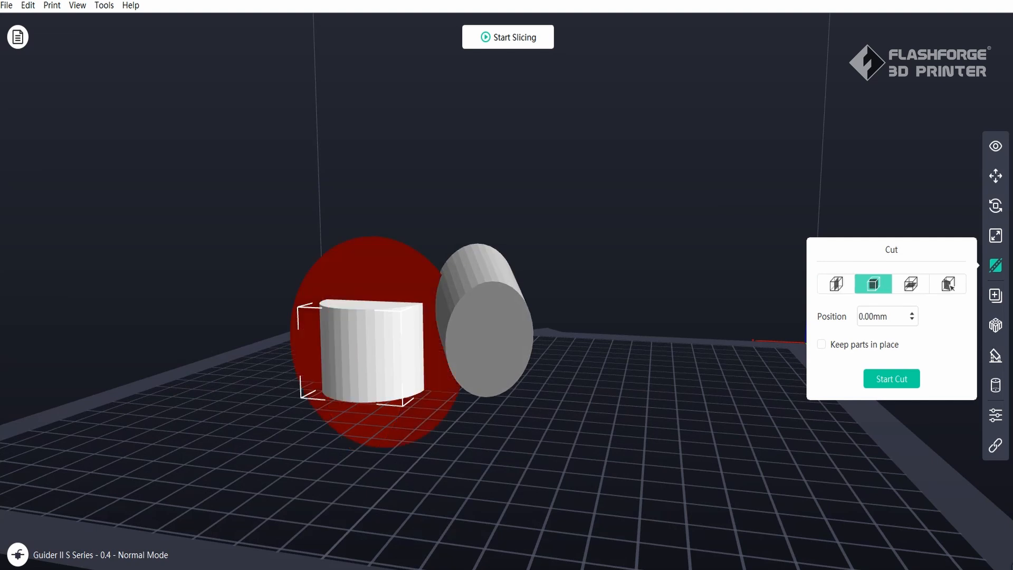
right_drag(506, 285, 449, 401)
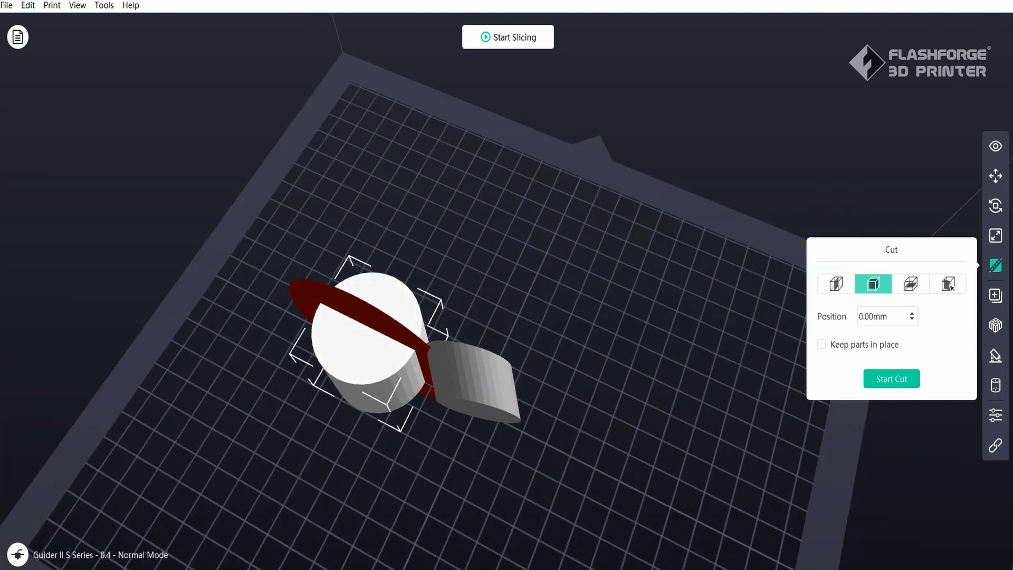
click(910, 283)
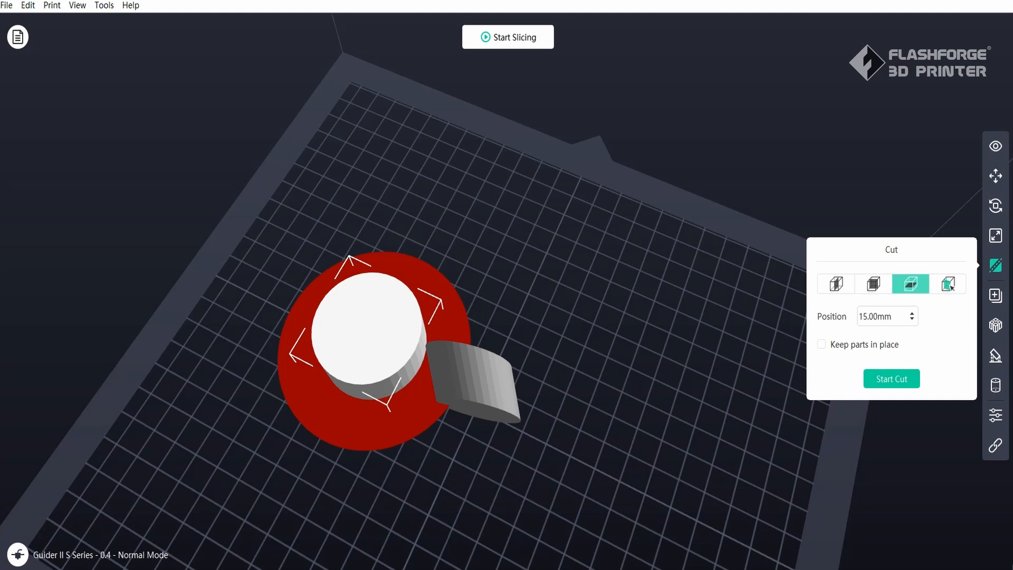
click(947, 284)
click(873, 283)
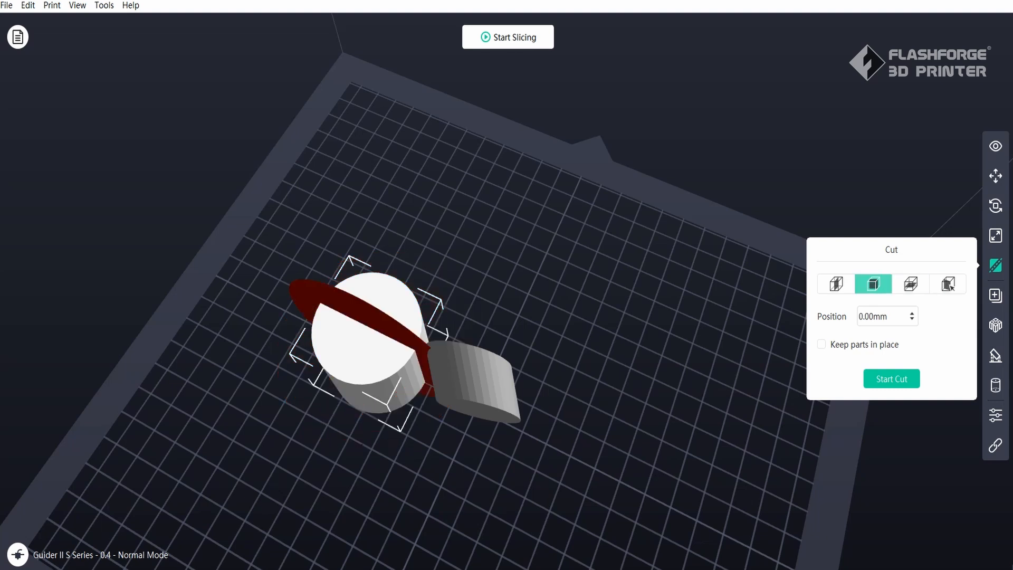
click(891, 378)
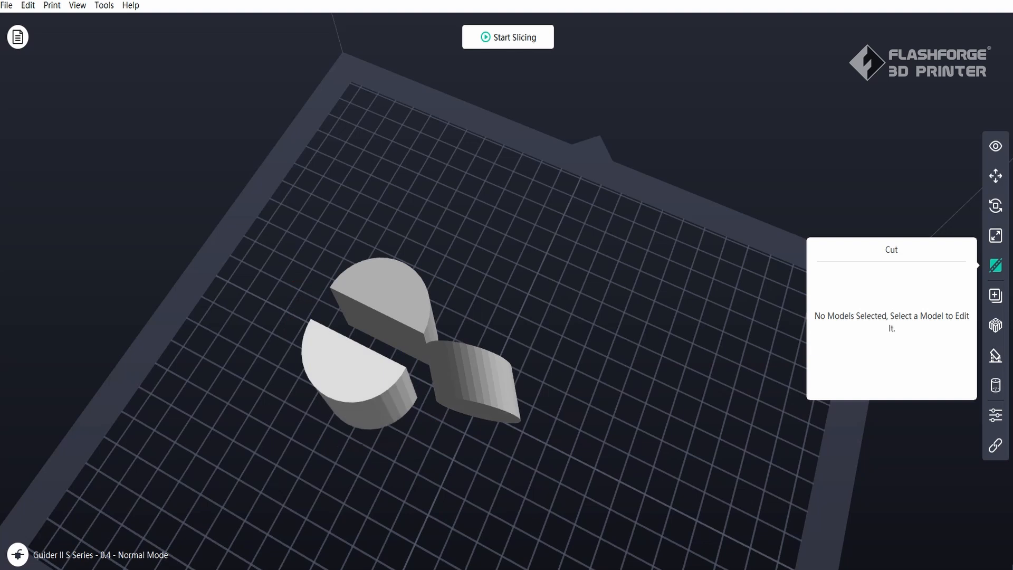
Step: Select all models on the platform, including both cylinder halves, and align them
click(353, 366)
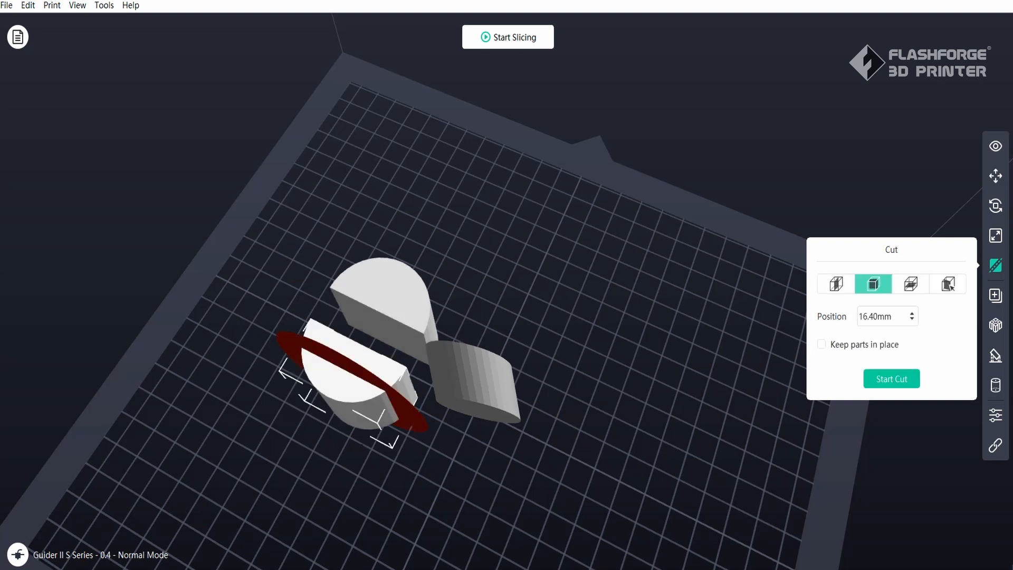
click(995, 265)
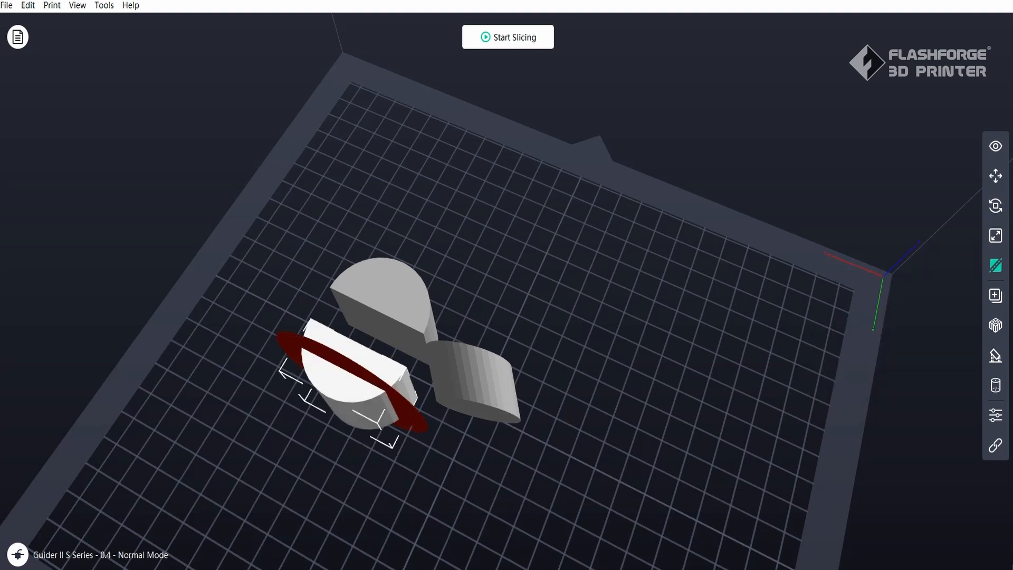
click(381, 295)
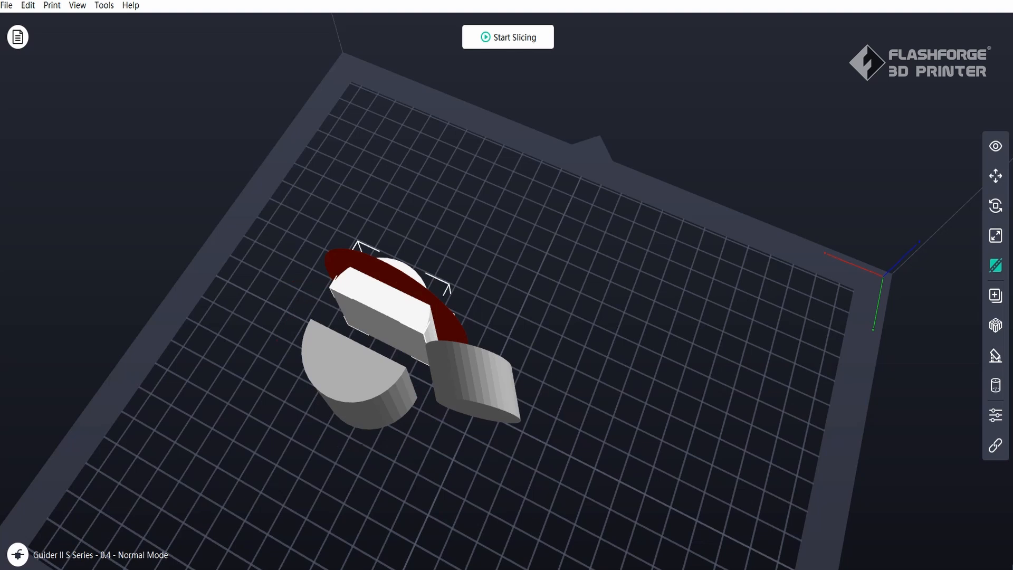
key(ctrl+a)
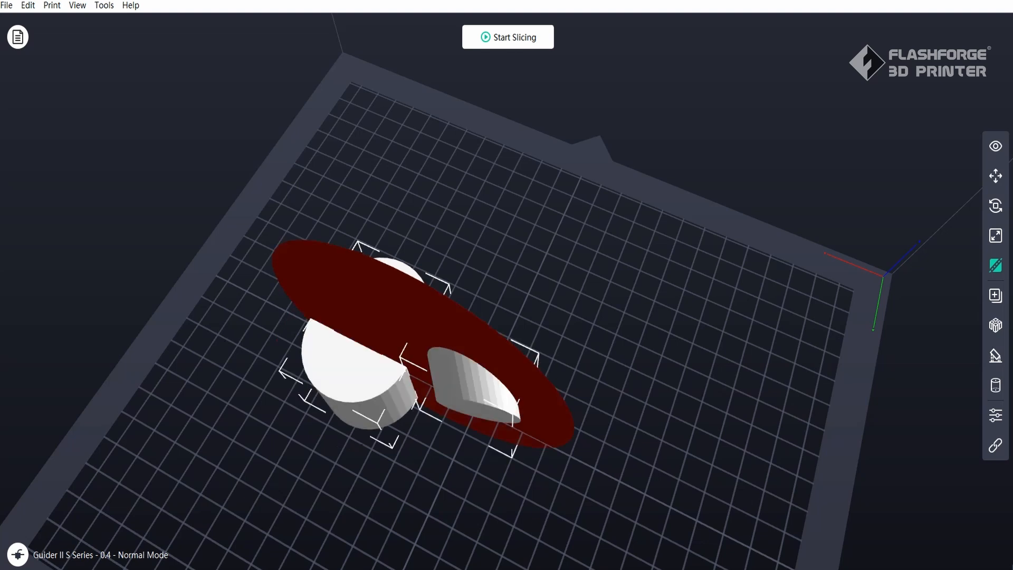
right_click(337, 366)
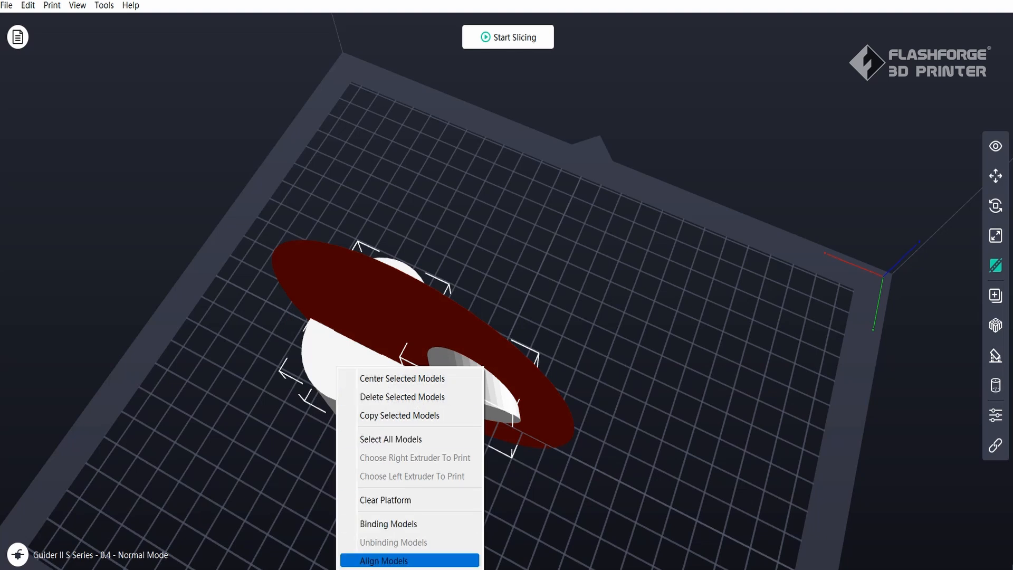
click(383, 560)
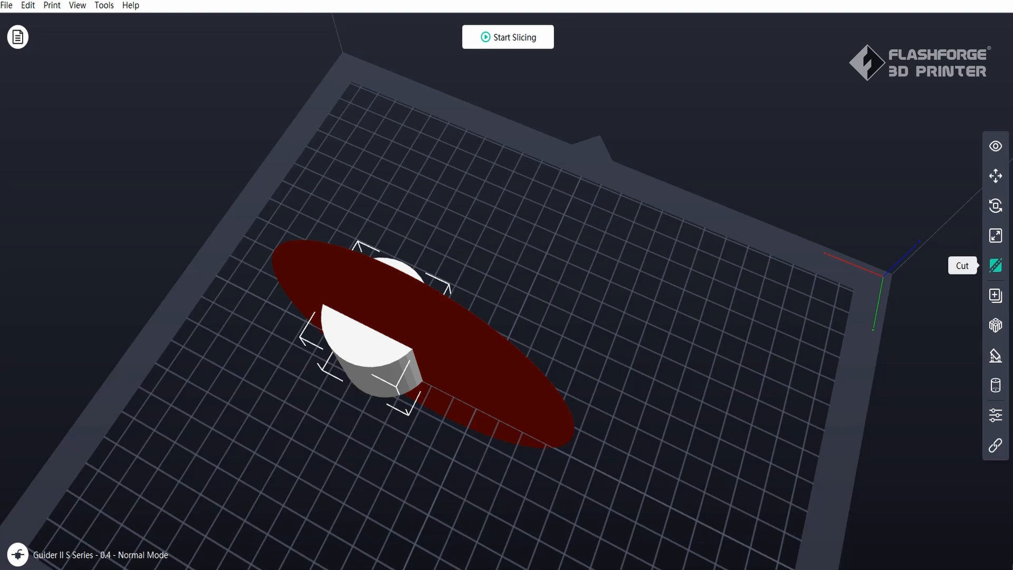
Step: Clear all models from the print platform
click(996, 265)
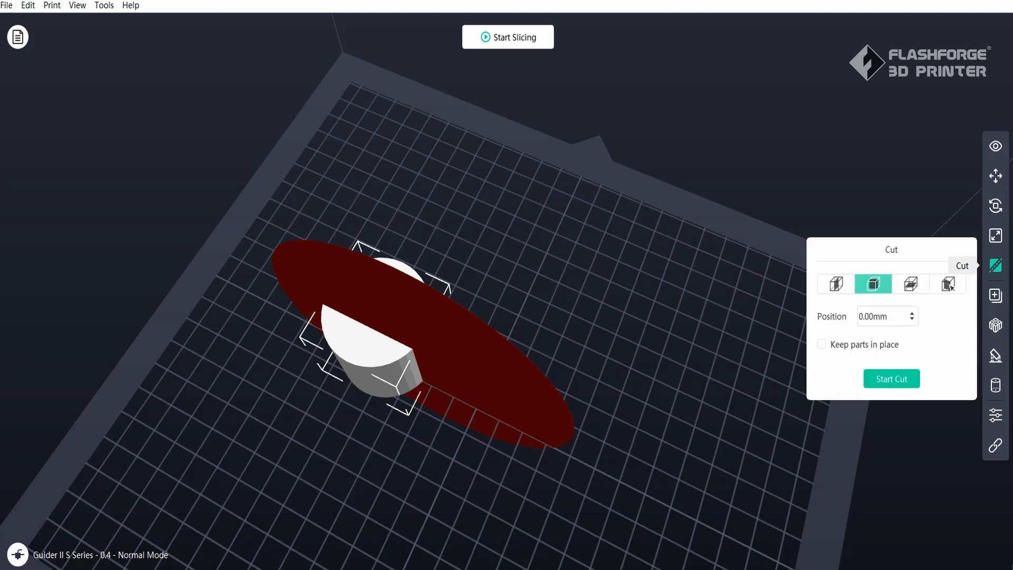
right_drag(506, 285, 509, 335)
right_click(402, 313)
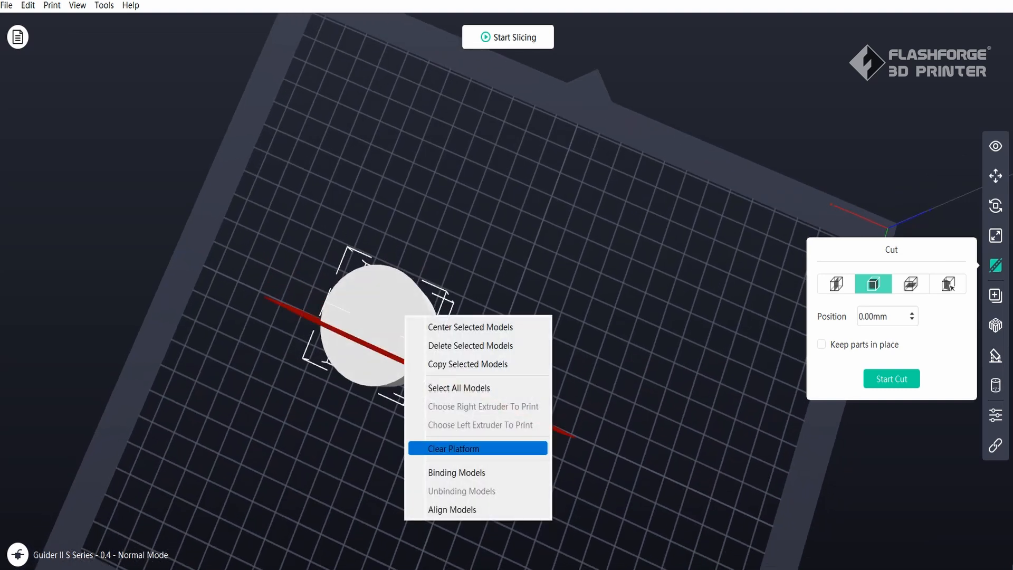
click(475, 447)
Step: Load the example models Hilbert_Cube_a.stl and Hilbert_Cube_b.stl onto the platform
click(7, 5)
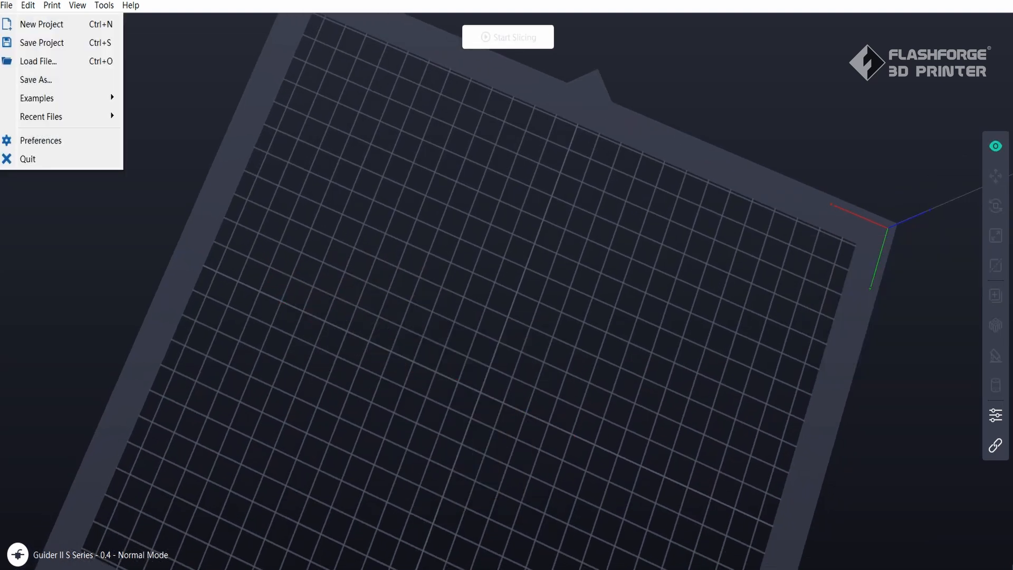
mouse_move(37, 98)
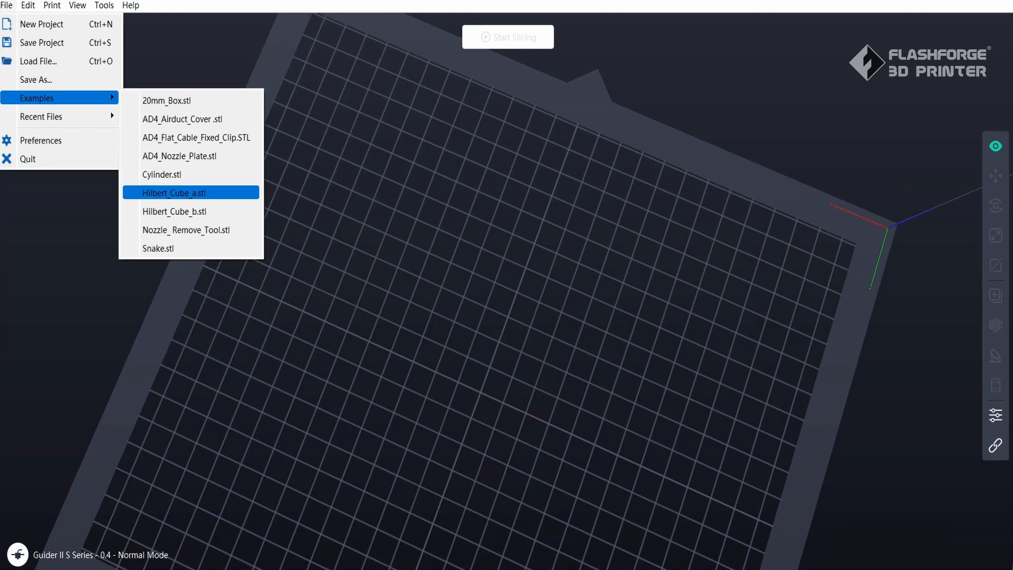
click(174, 193)
click(6, 5)
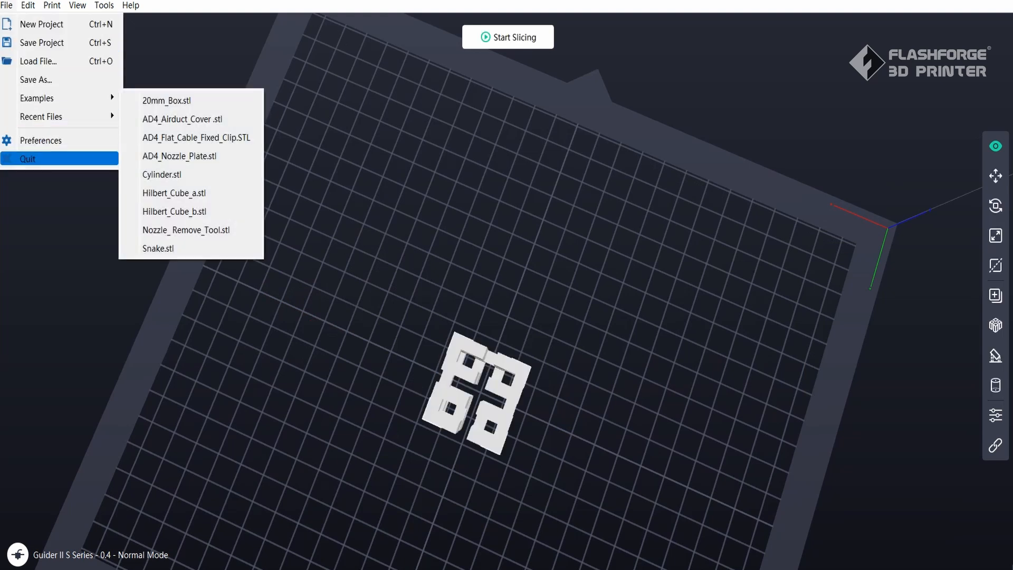
click(174, 211)
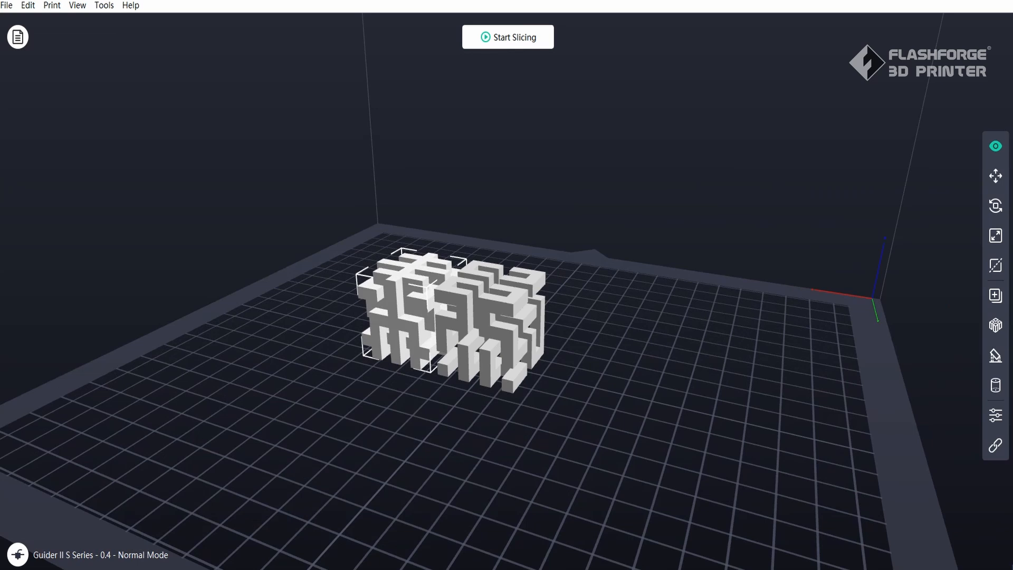
Step: Select both Hilbert cube models and align them so they interlock into one solid cube
key(ctrl+a)
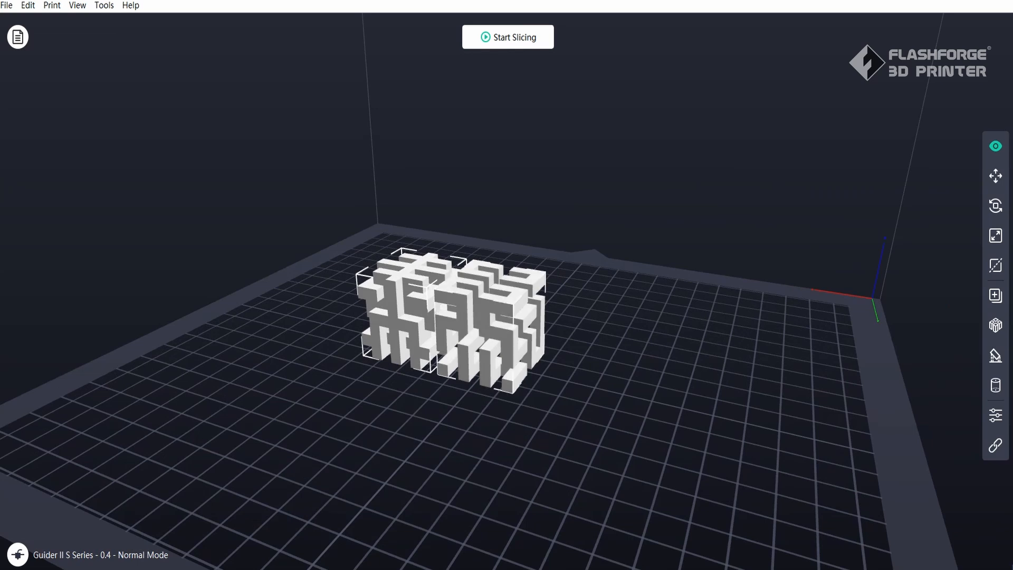
right_click(484, 321)
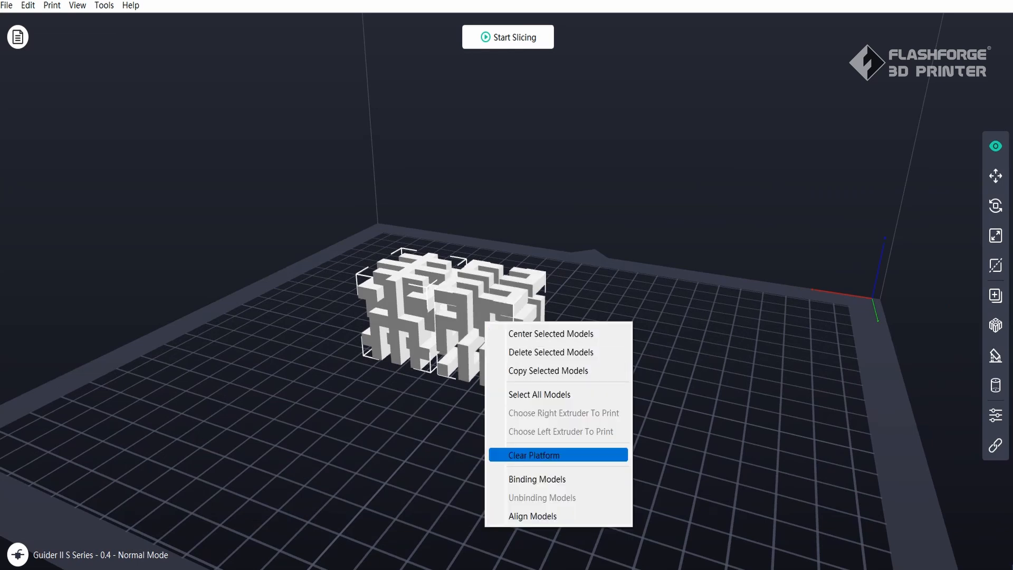
click(528, 515)
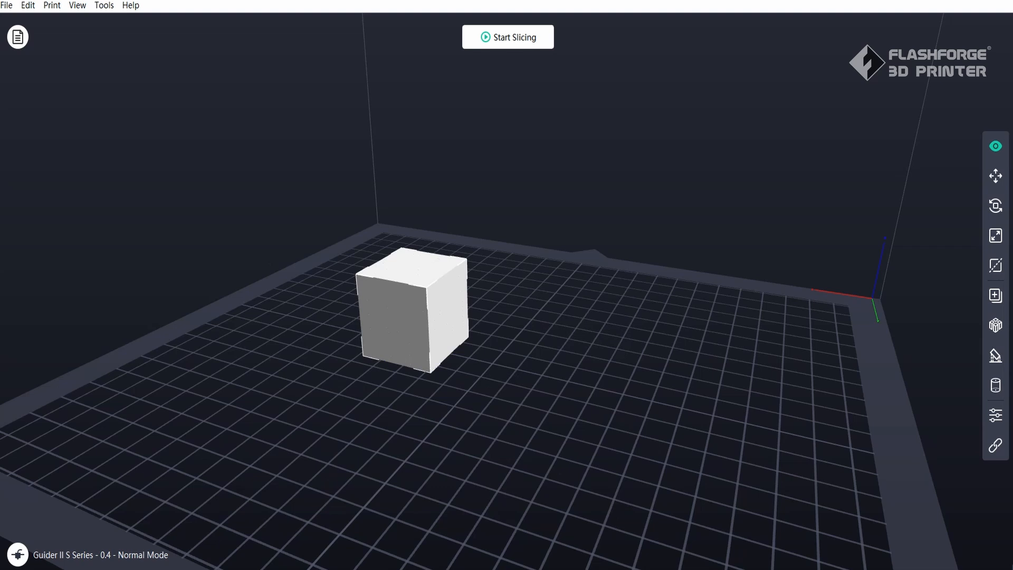
right_drag(527, 370, 491, 359)
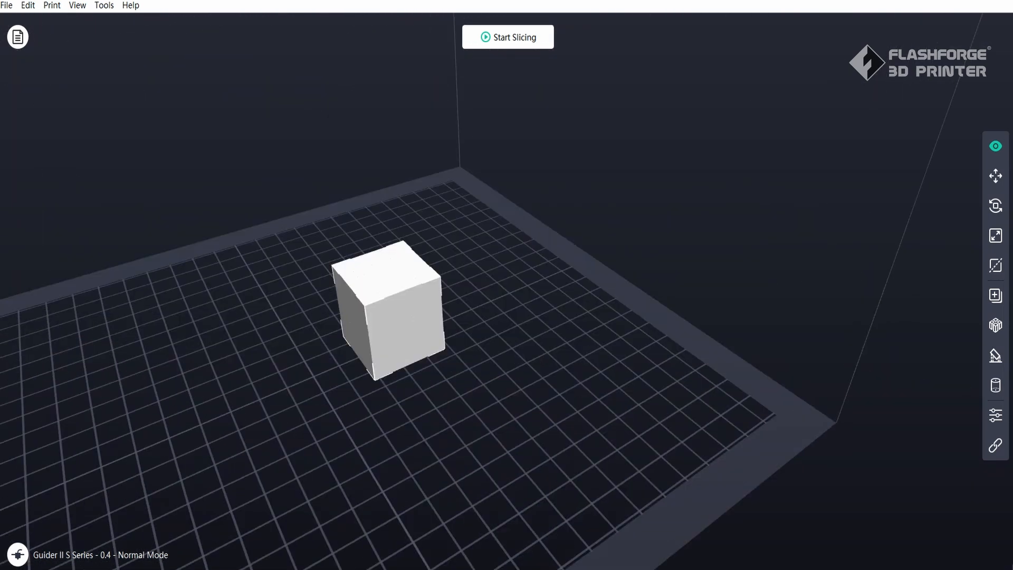
scroll(359, 385, up, 1)
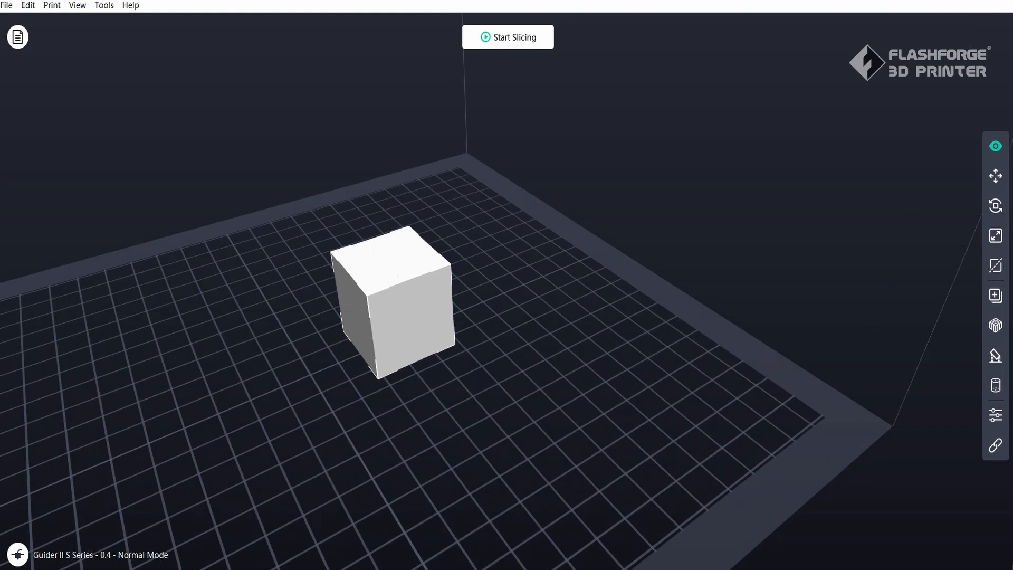
scroll(359, 385, down, 3)
drag(369, 370, 489, 350)
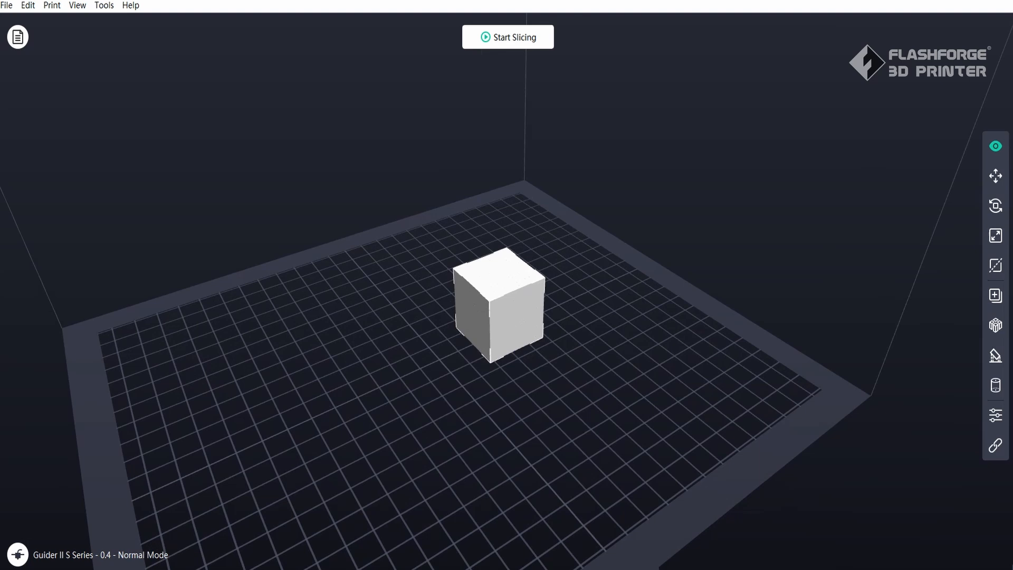
Step: Open the help contents and browse the user guide's outline from mouse actions through model editing and supports to printing
click(130, 5)
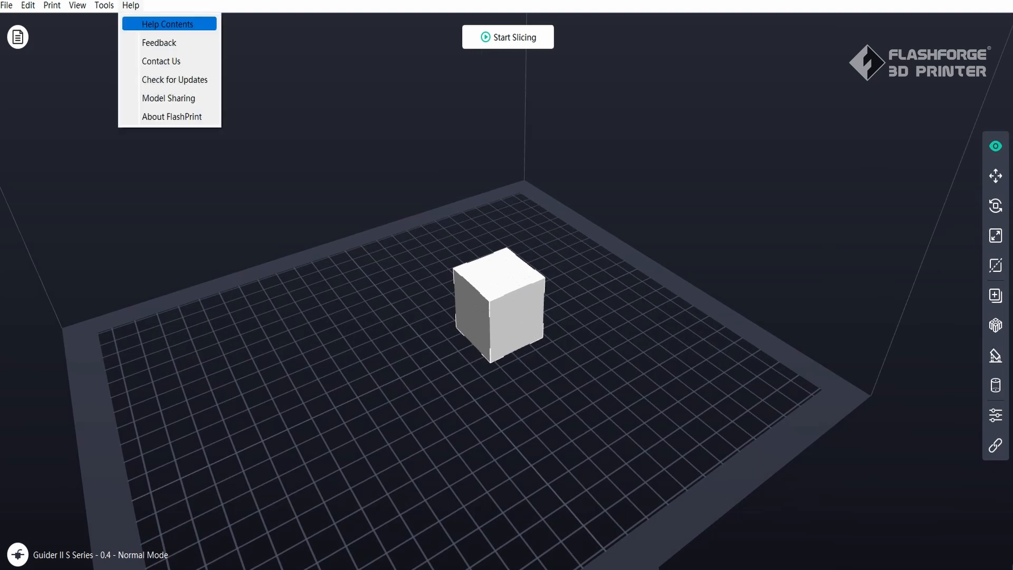
click(169, 24)
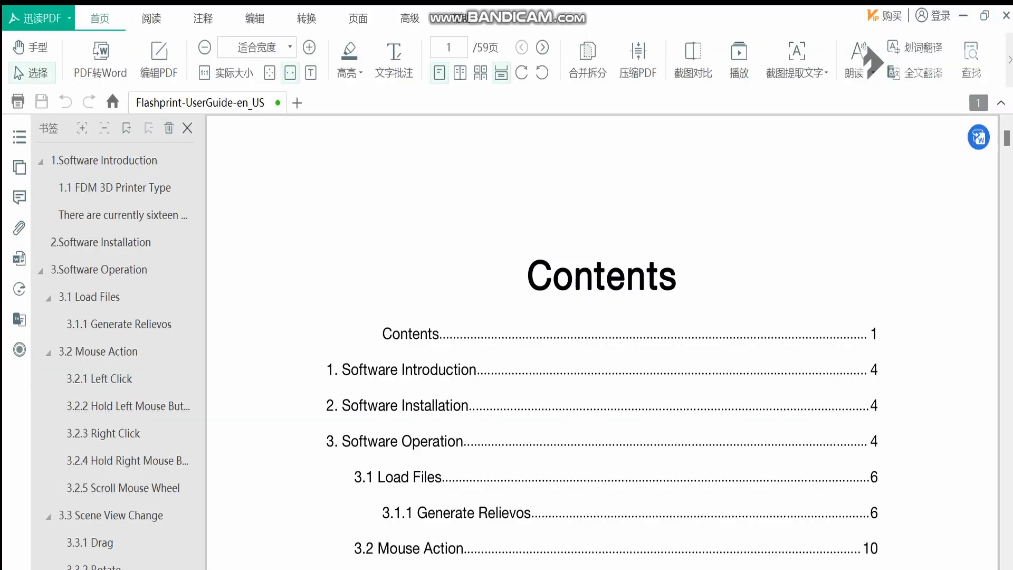
scroll(113, 358, down, 3)
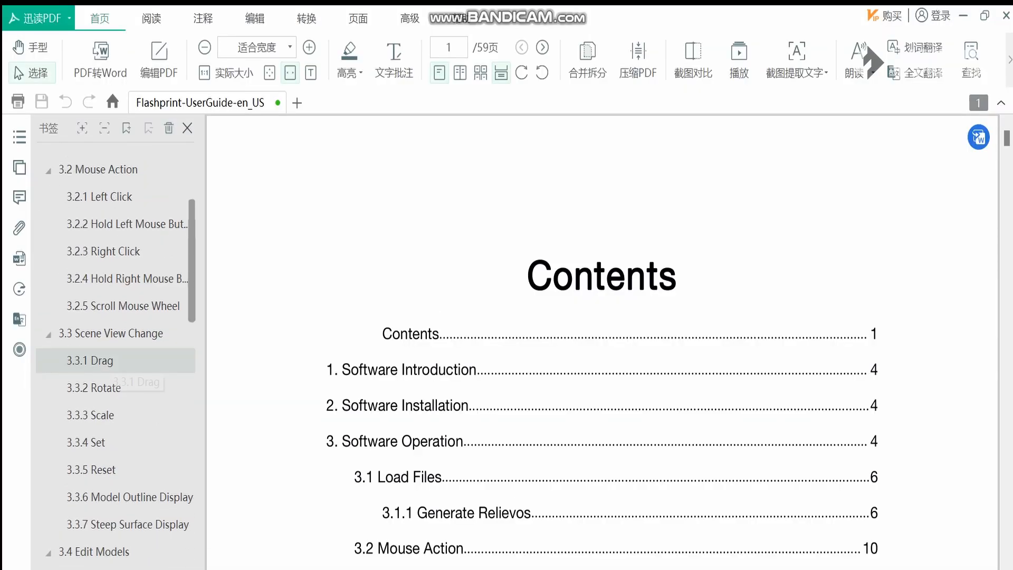
scroll(113, 396, down, 3)
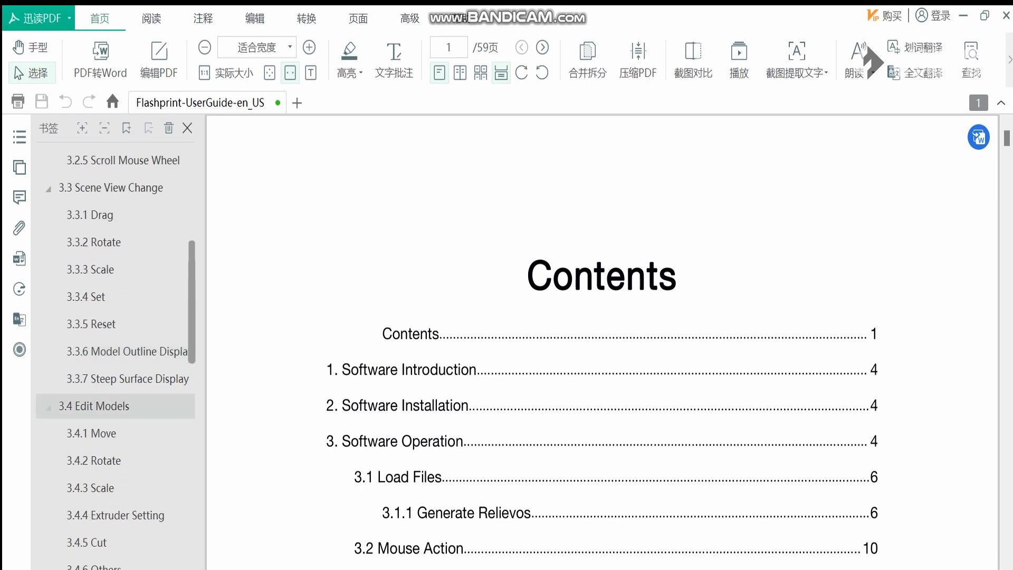
scroll(113, 405, down, 3)
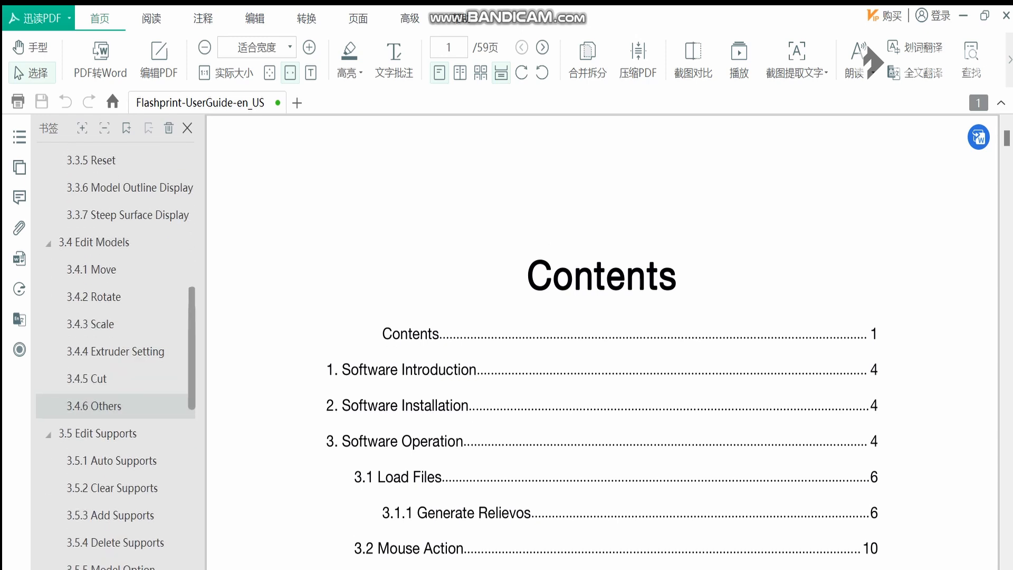
scroll(114, 401, down, 3)
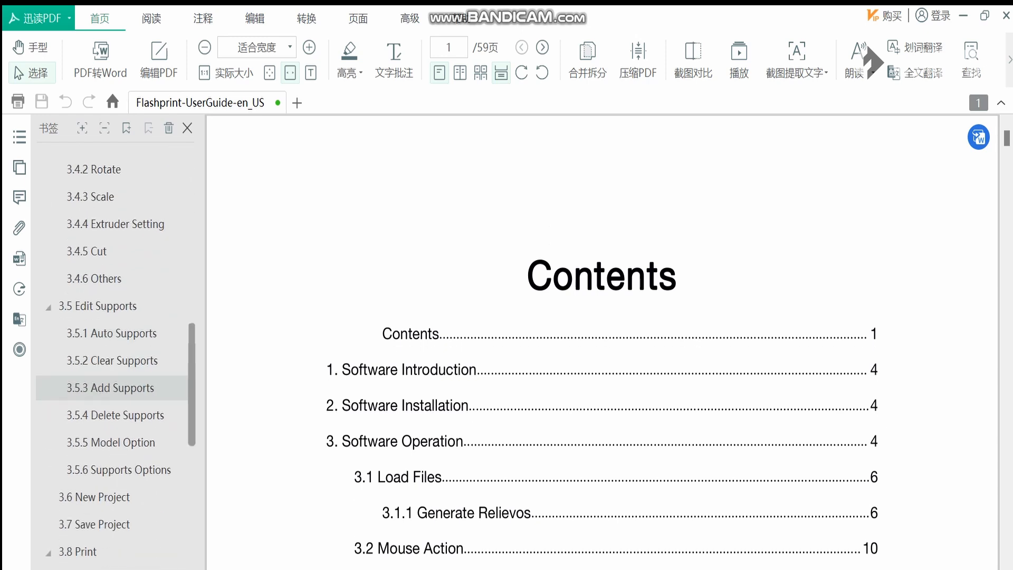
scroll(114, 401, down, 1)
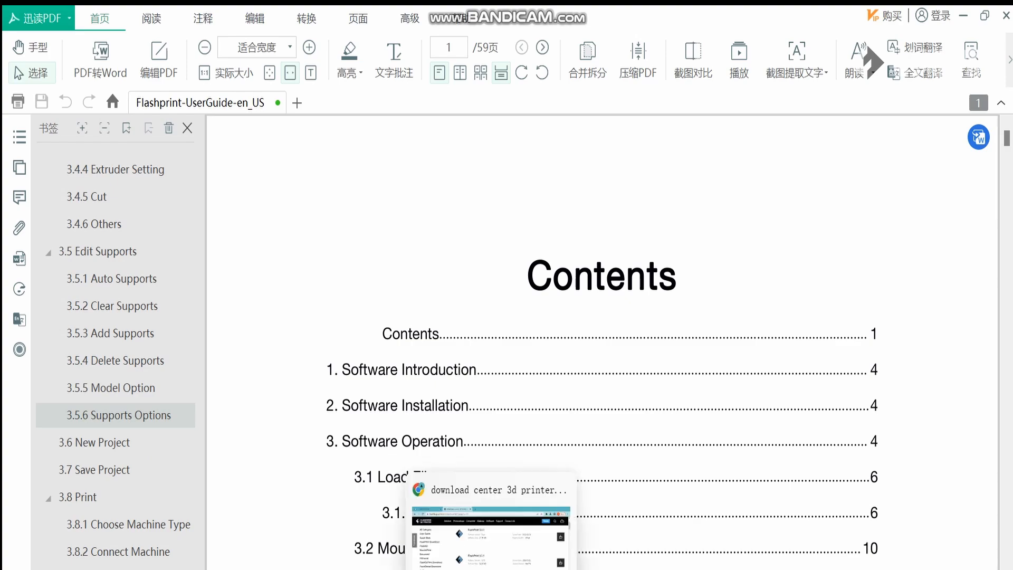
Step: Switch back to FlashPrint and open the slicing settings at the Printer parameters
click(595, 565)
click(508, 66)
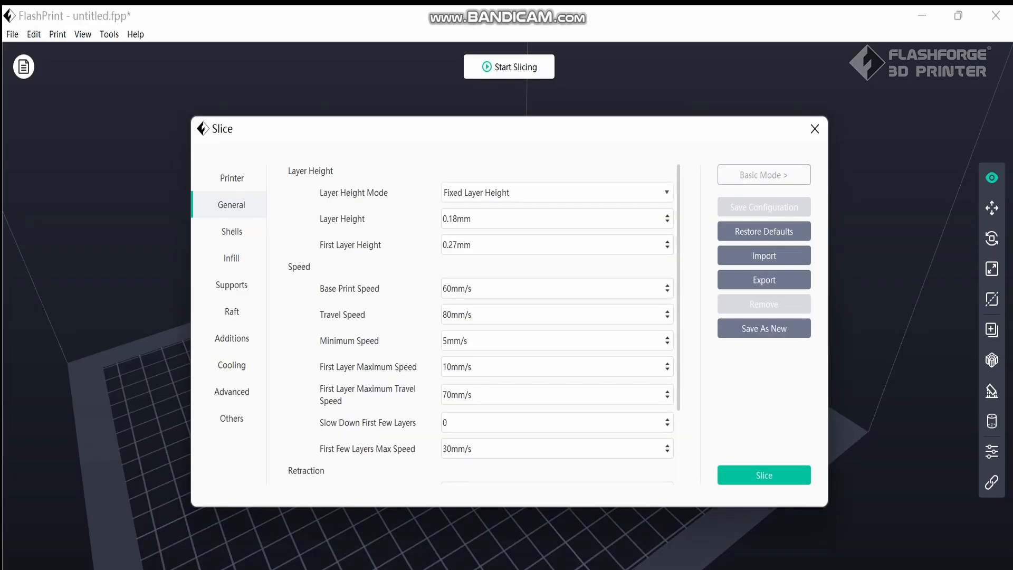
click(231, 178)
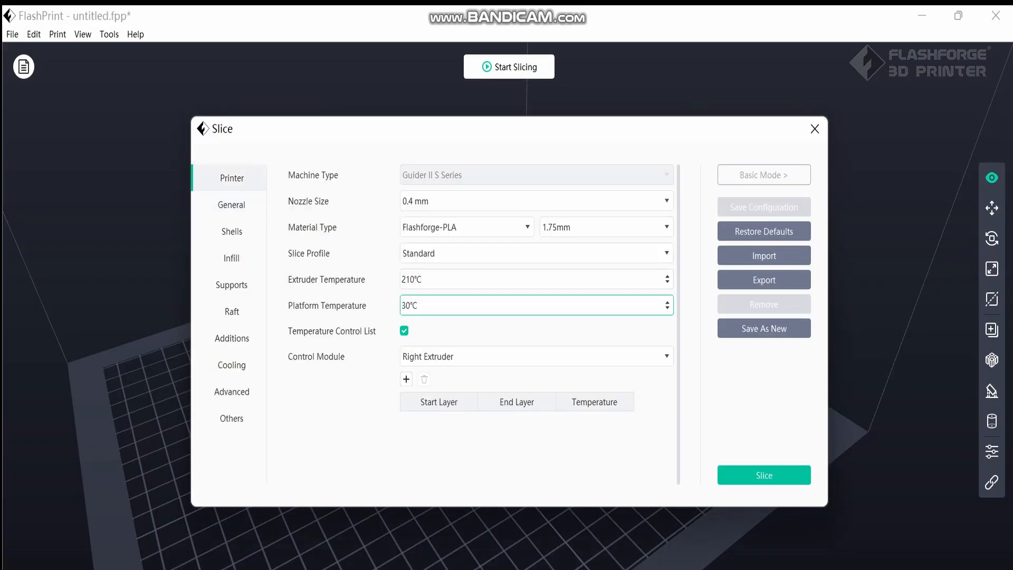